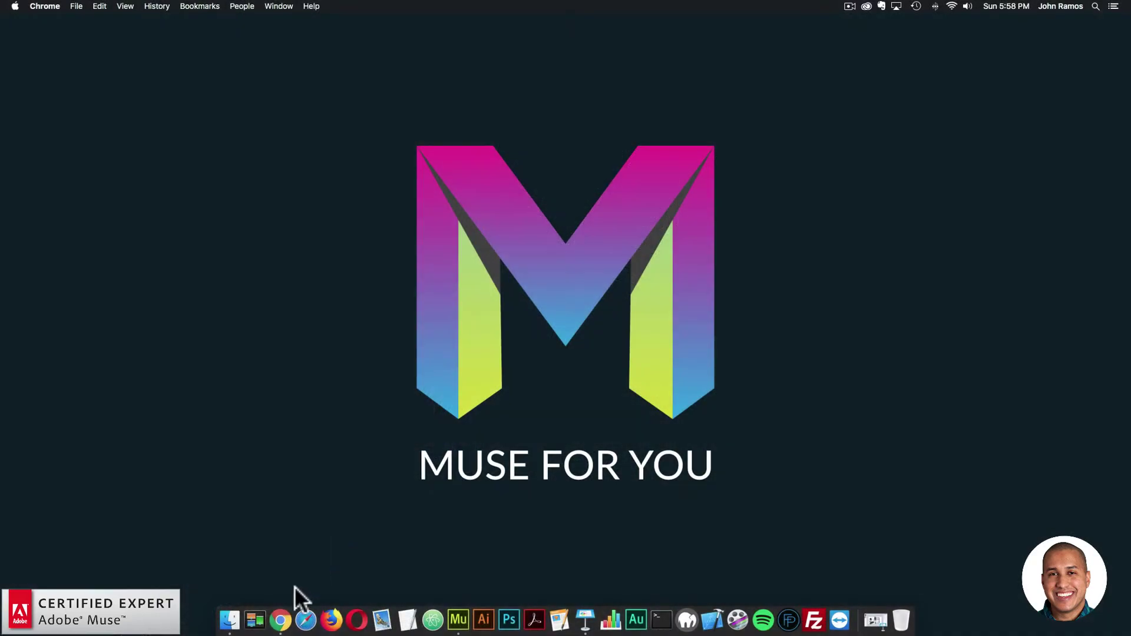
Launch Google Chrome from the Dock to get a new window on the New Tab page.
left_click(281, 618)
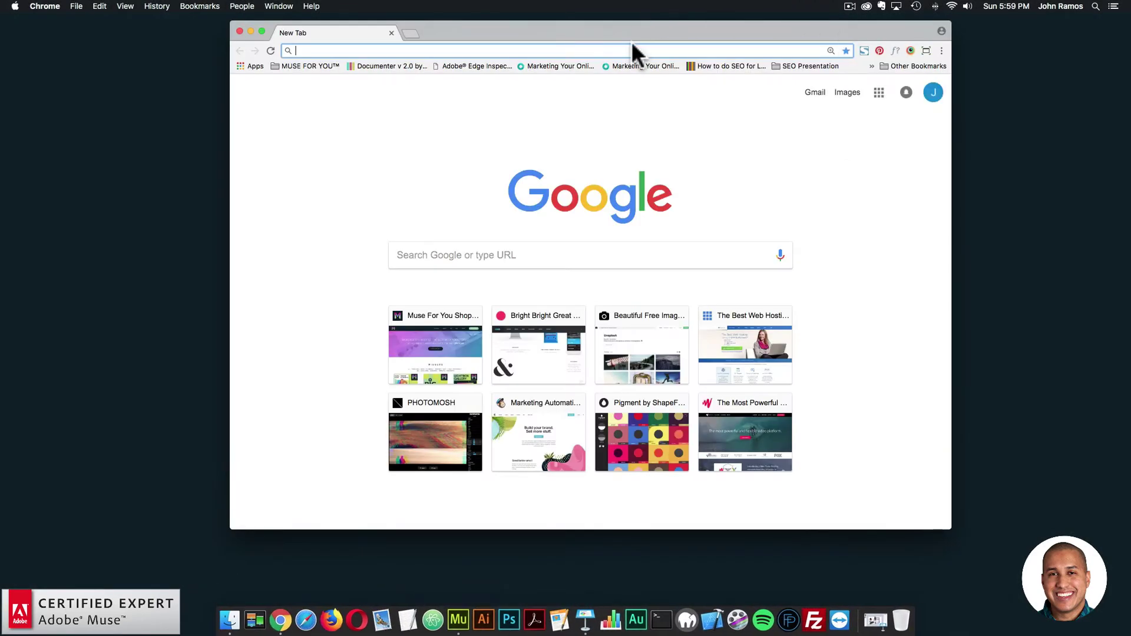
Go to museforyoushop.com, accept the Subscribe Today offer, and open the $45.00 Pet Care Template page.
type("museforyoushop")
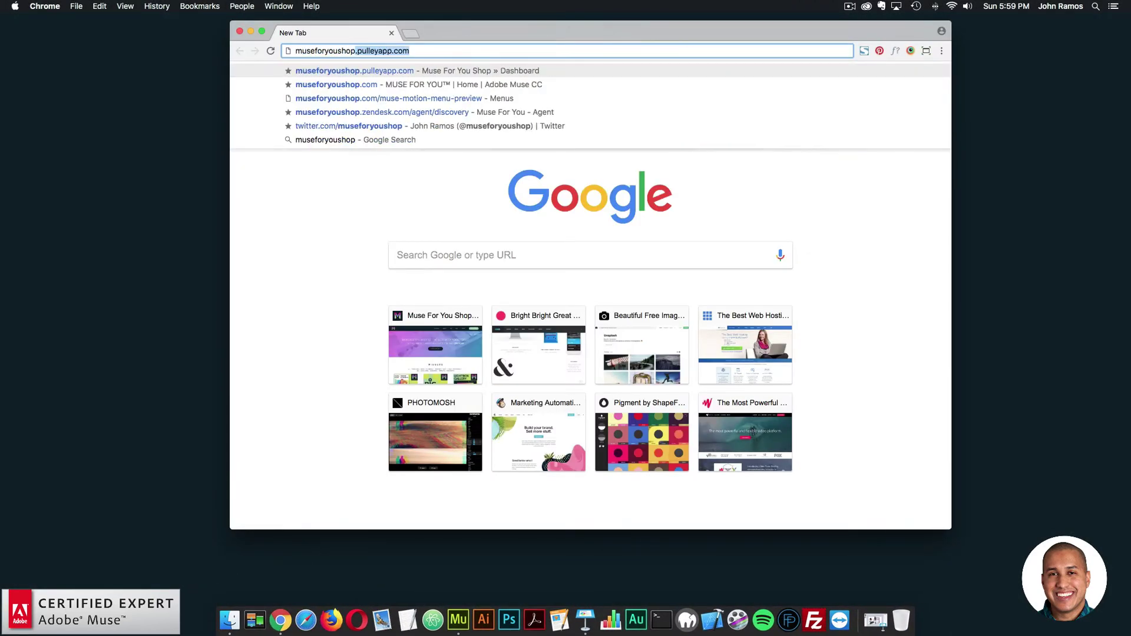
type(".com")
key("Return")
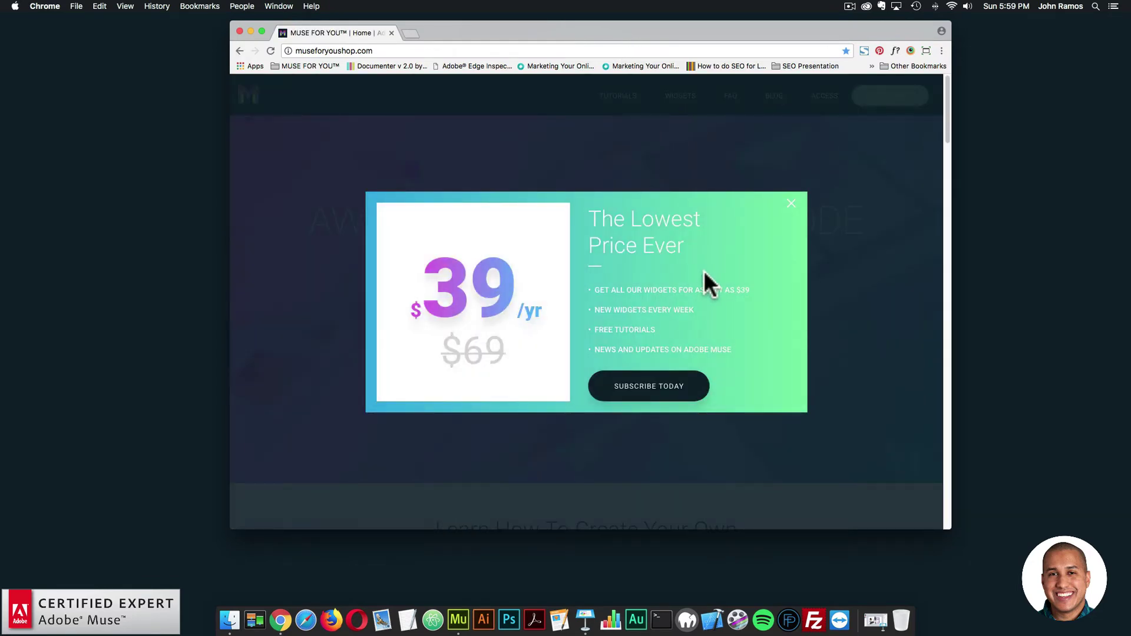
left_click(637, 390)
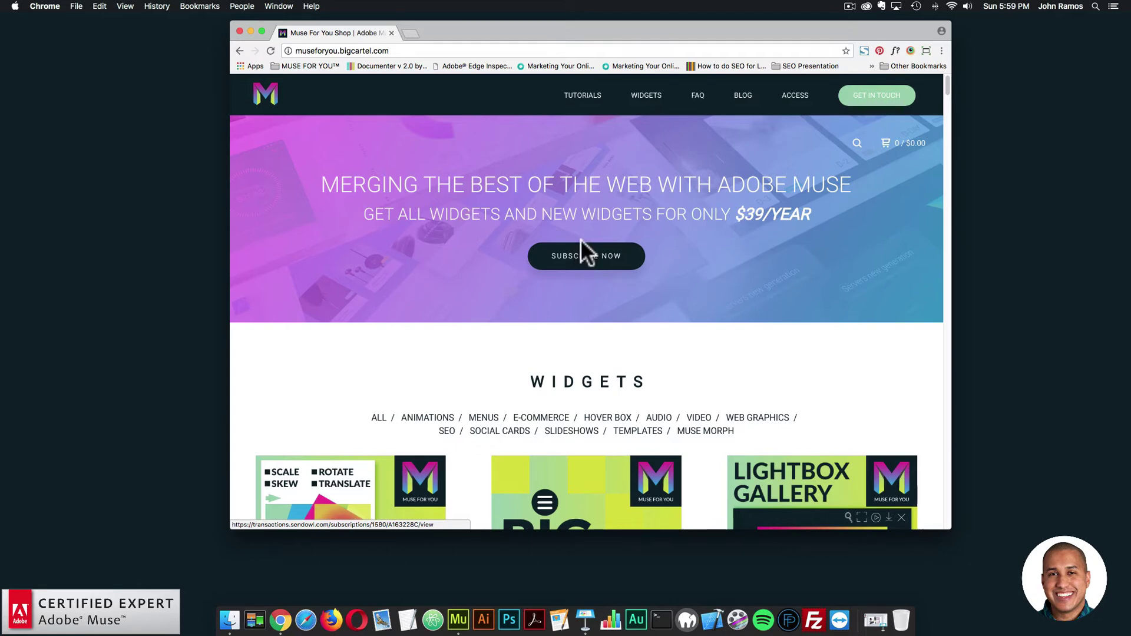
scroll(582, 220, "down", 5)
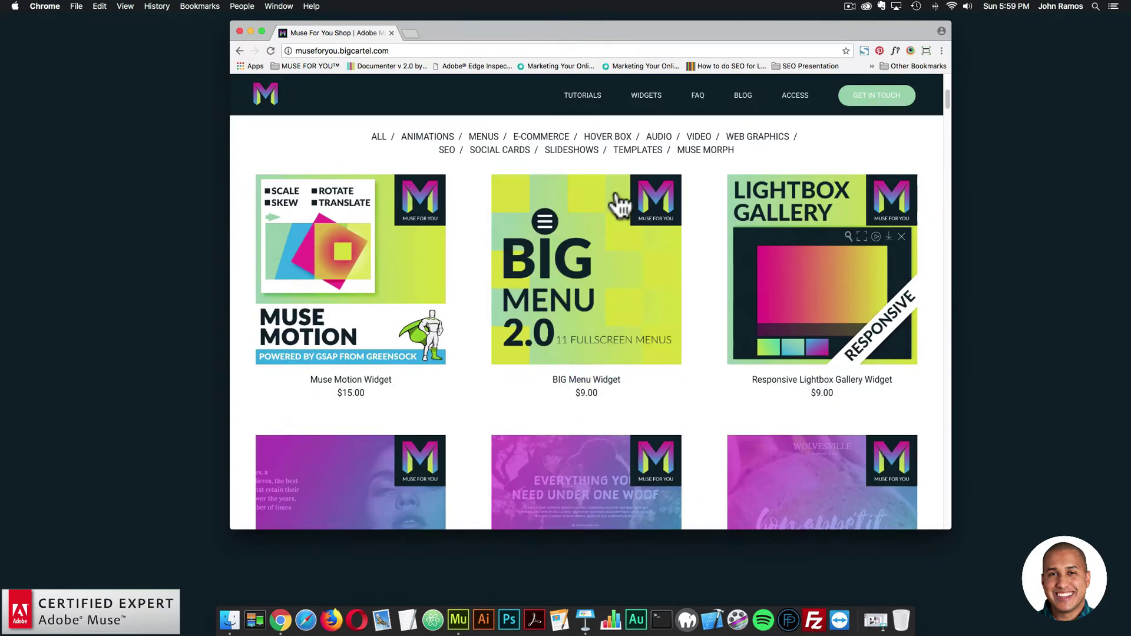
scroll(618, 203, "down", 3)
left_click(599, 318)
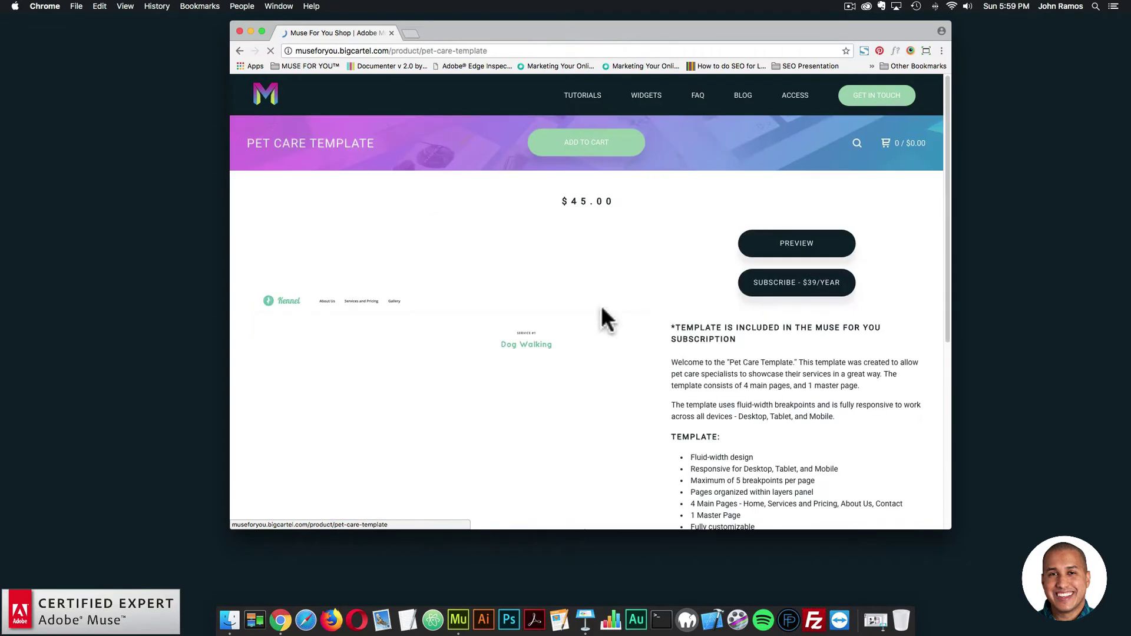
Open the Pet Care Template's live Kennel preview and play, then close, its testimonial video.
left_click(796, 247)
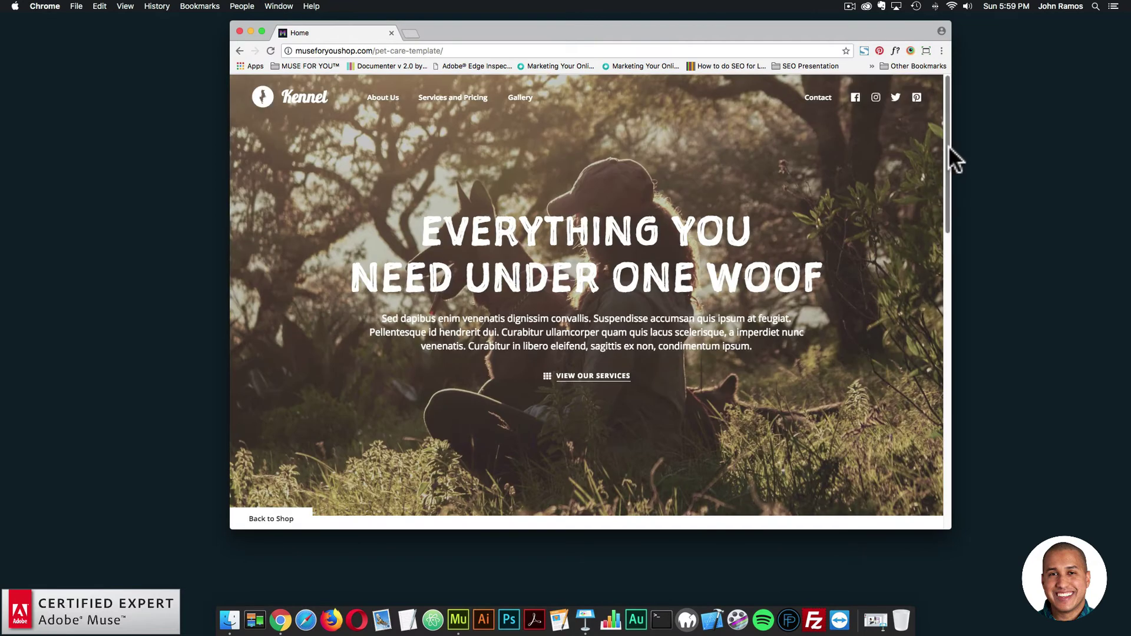
left_click_drag(948, 146, 934, 255)
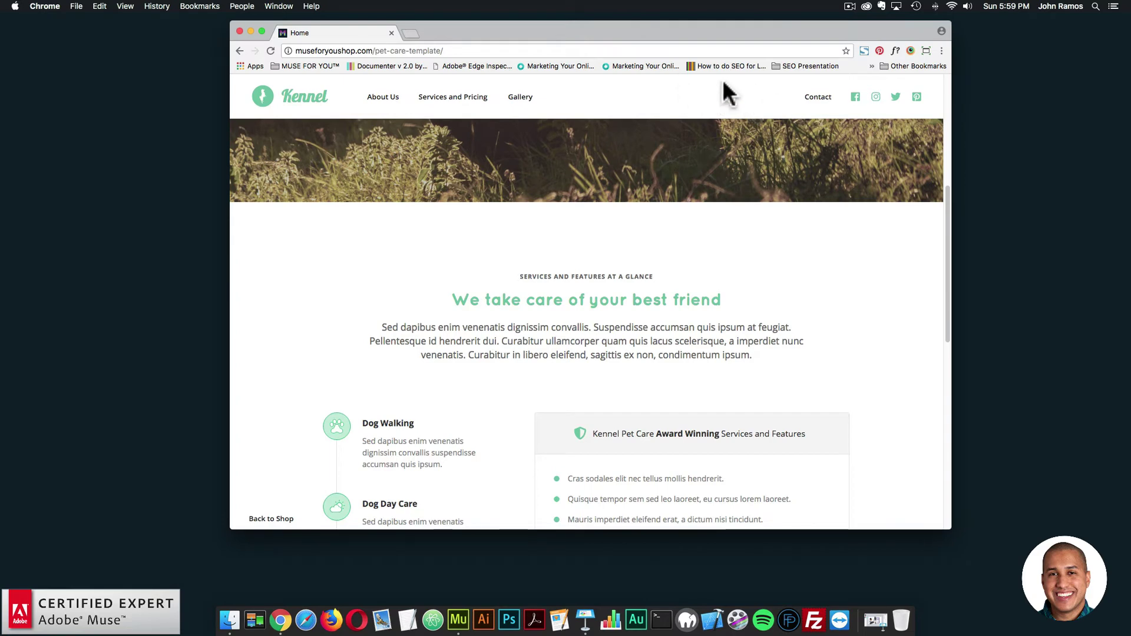
scroll(950, 187, "down", 7)
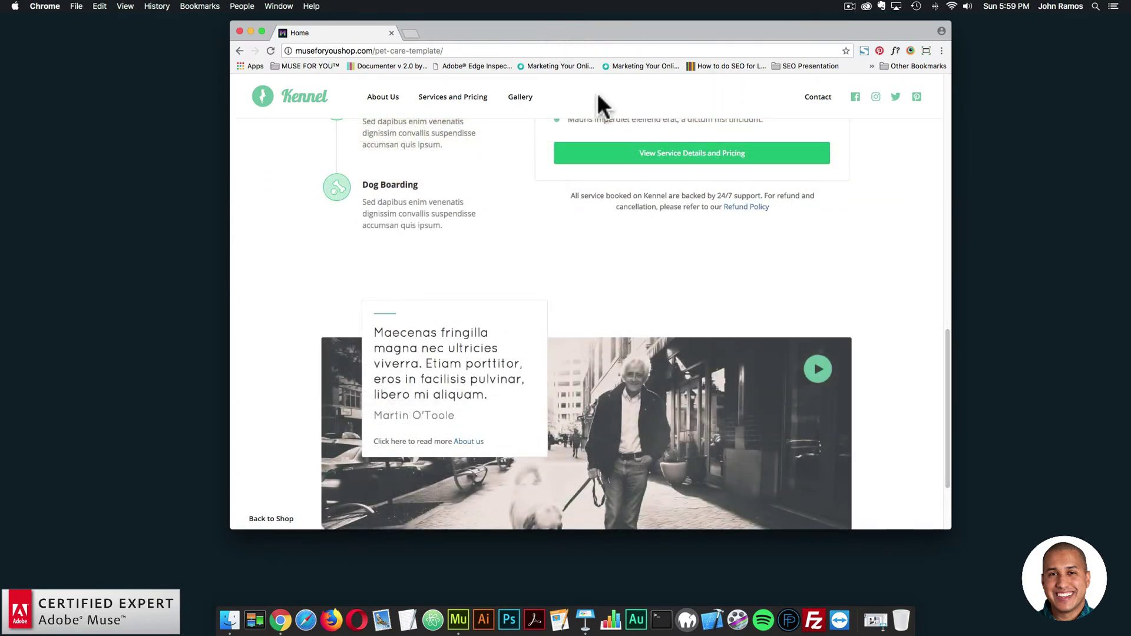
scroll(946, 351, "down", 3)
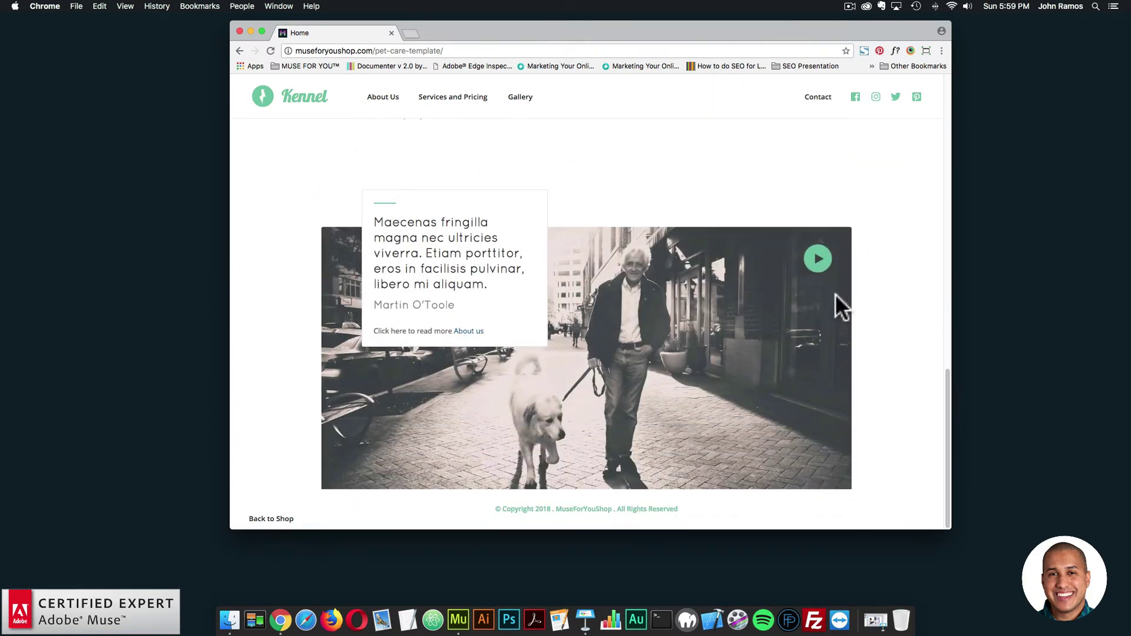
left_click(819, 259)
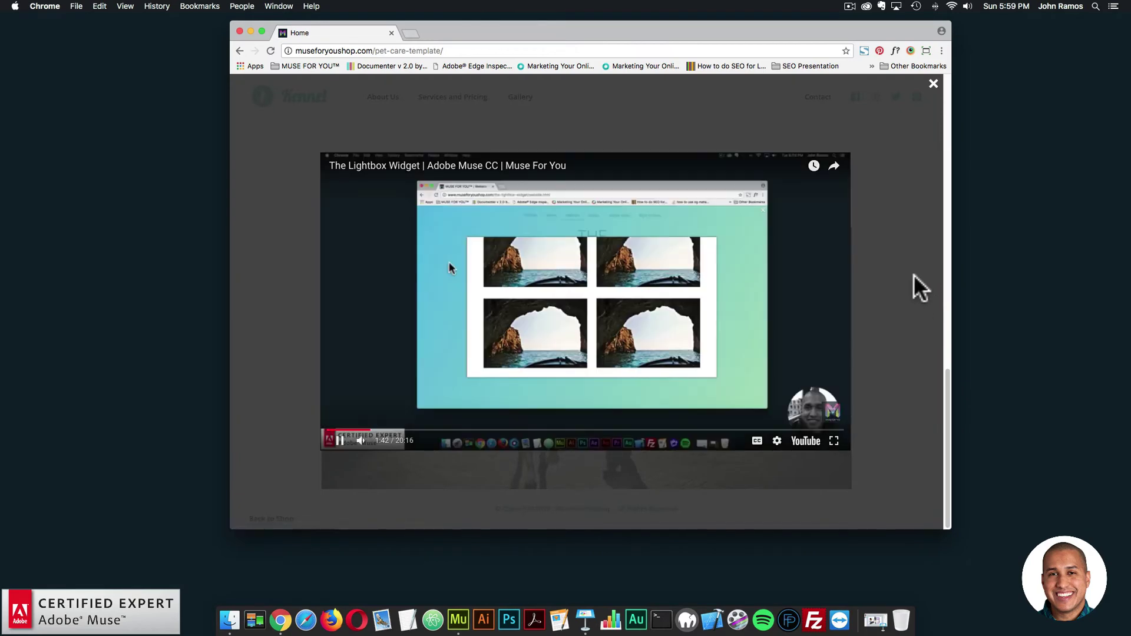
left_click(914, 274)
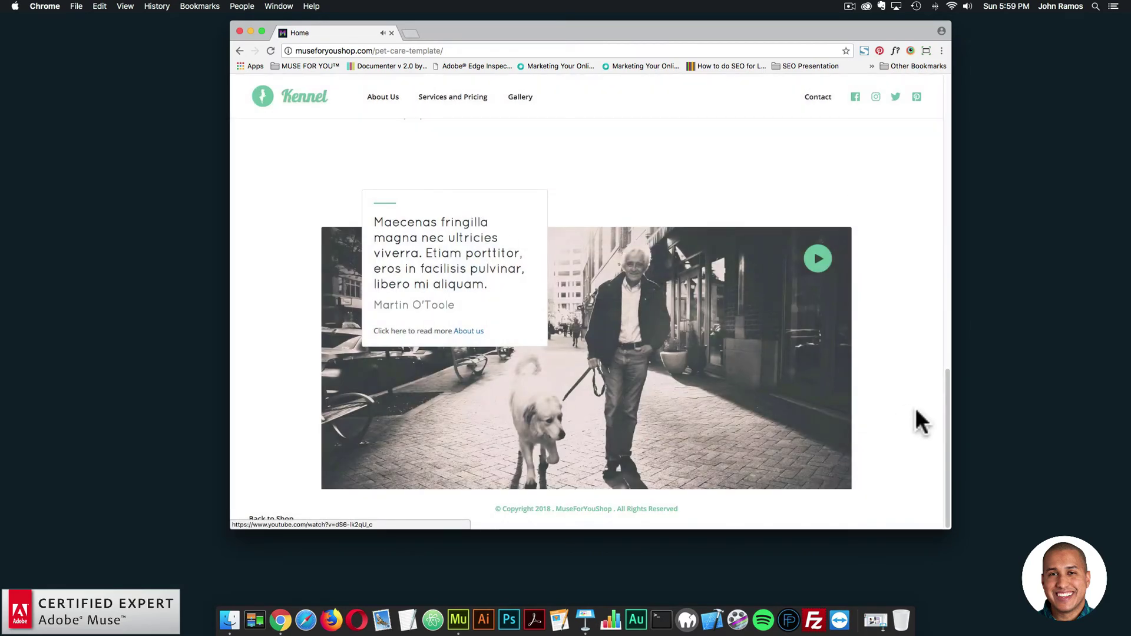
Navigate to the Kennel demo's About Us page.
left_click_drag(946, 400, 925, 172)
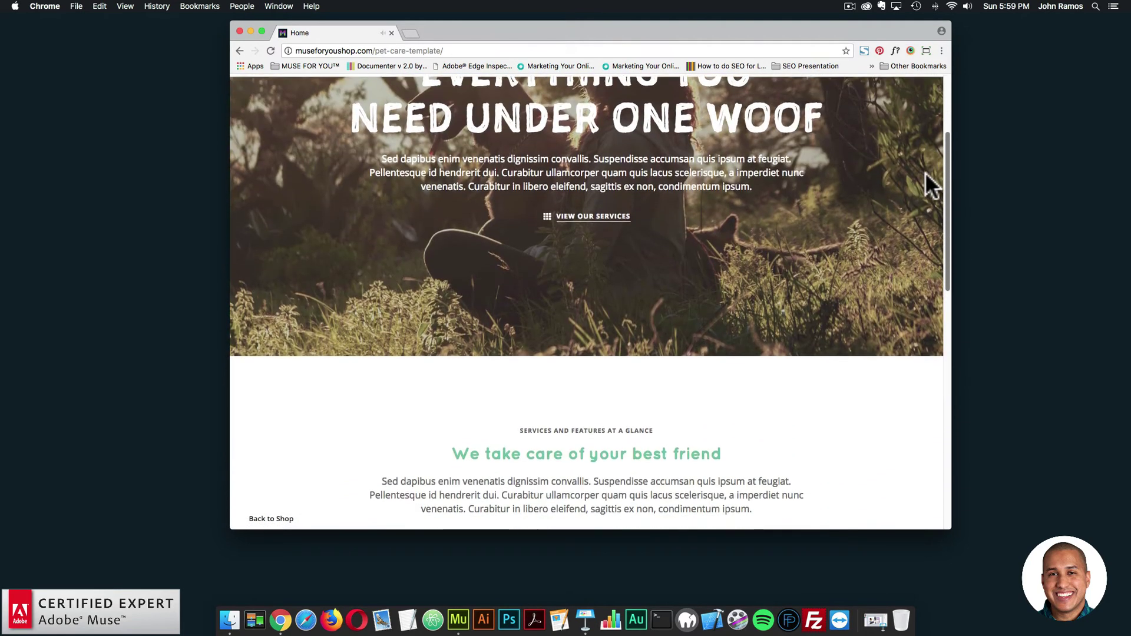
scroll(925, 172, "down", 3)
left_click(391, 98)
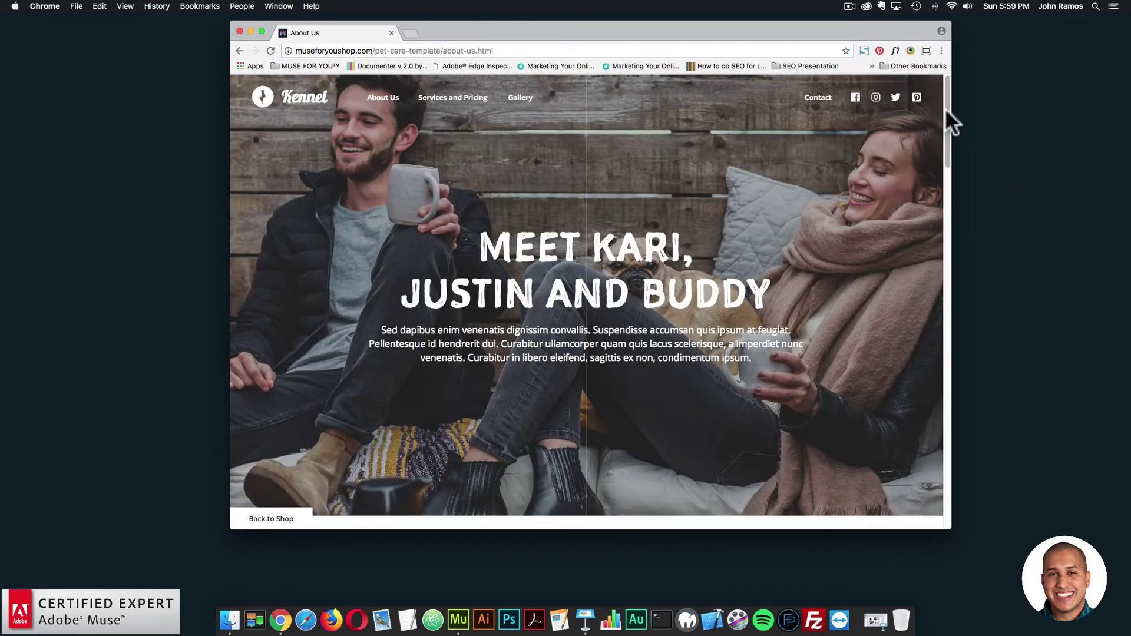
Enlarge and close two About Us gallery photos, then jump to the gallery section.
left_click_drag(945, 110, 943, 440)
left_click(574, 259)
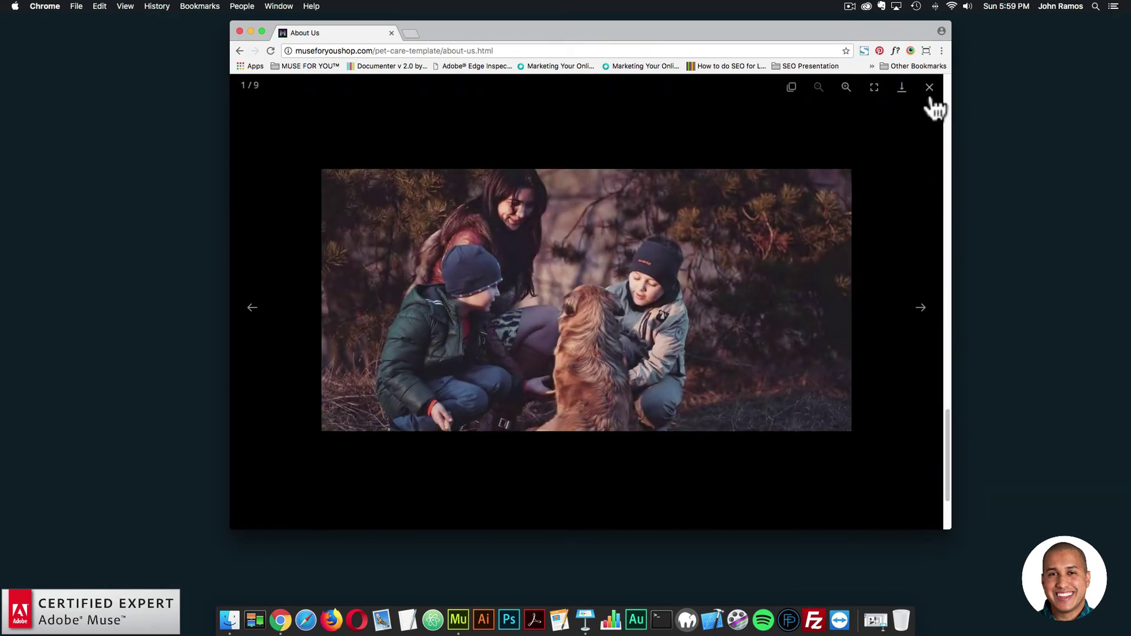
left_click(929, 88)
left_click(813, 254)
left_click(929, 88)
left_click_drag(946, 408, 937, 109)
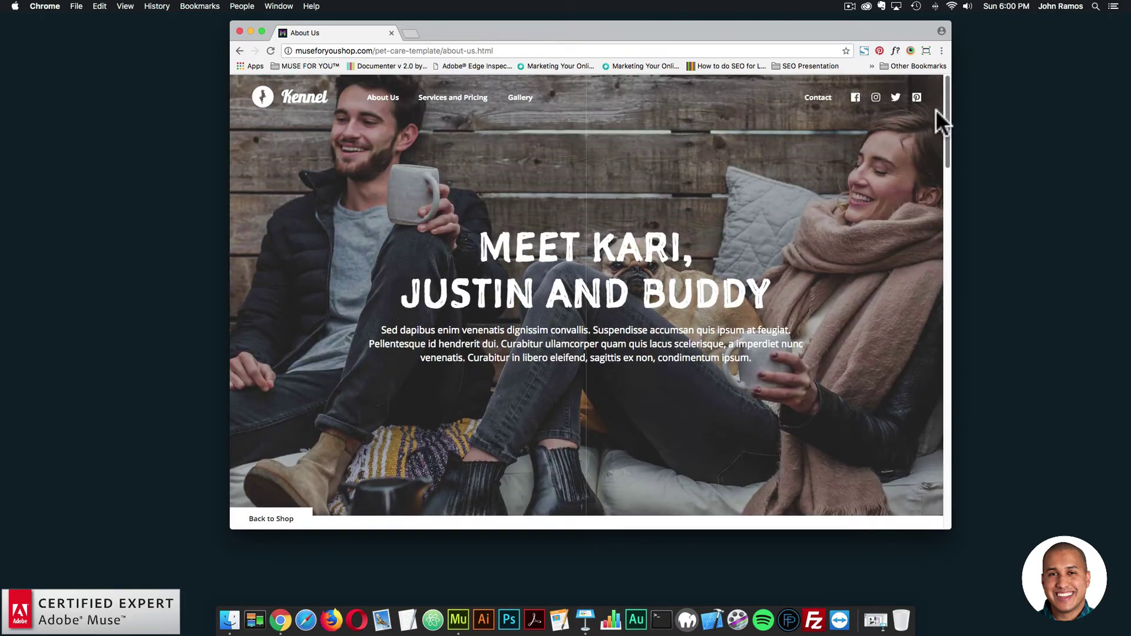
left_click(518, 101)
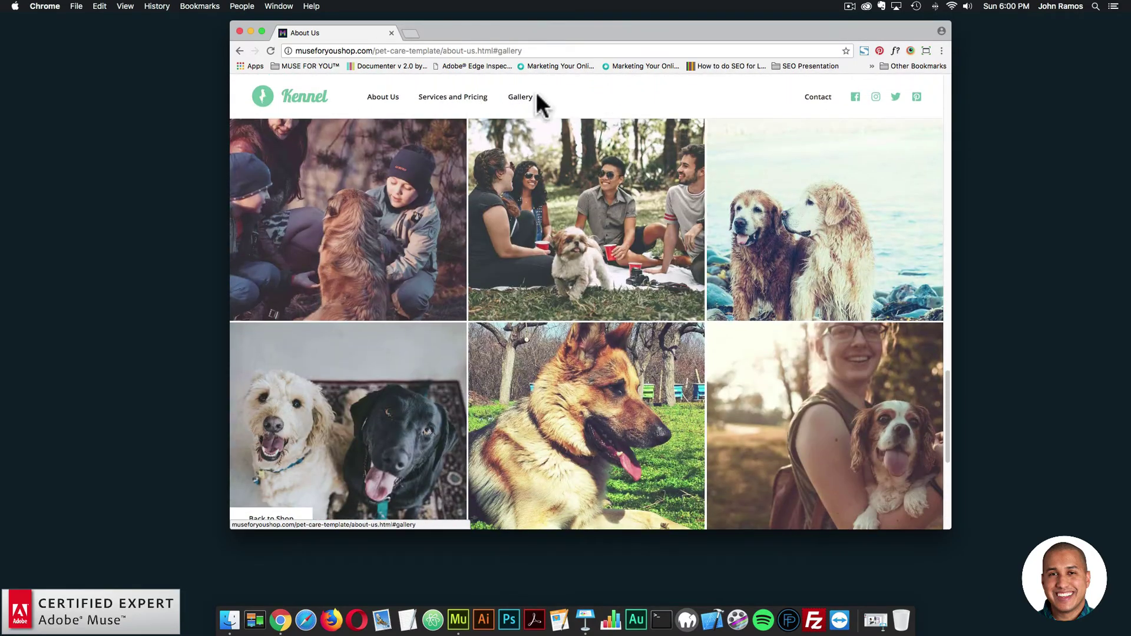
Open the Kennel demo's Contact page and look through it.
left_click(807, 97)
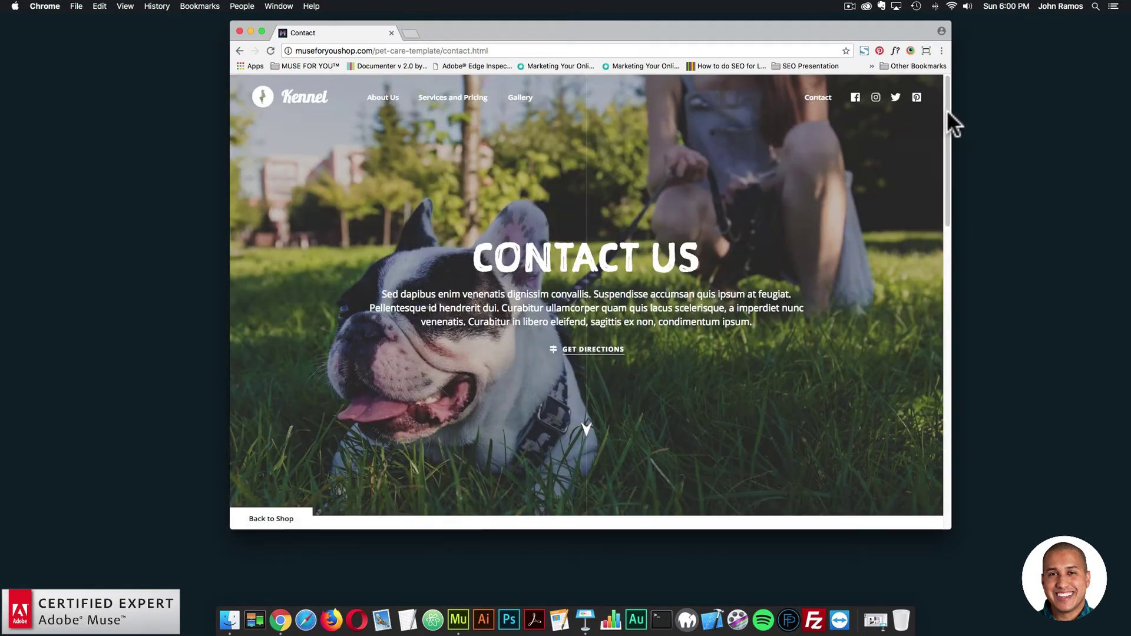
scroll(948, 114, "down", 15)
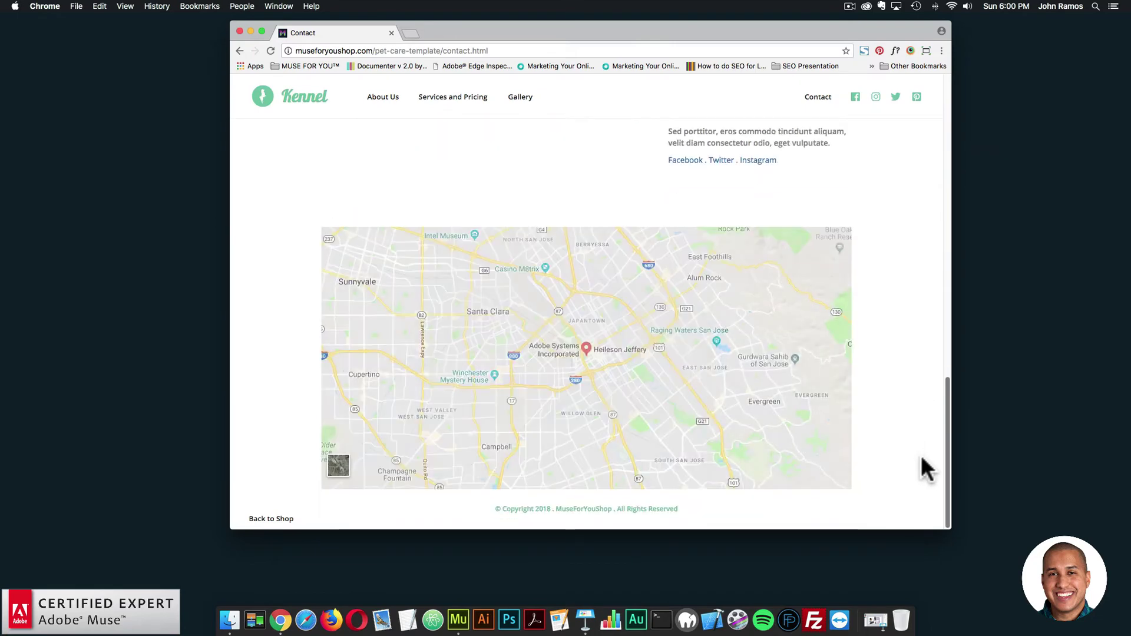
left_click_drag(949, 441, 898, 103)
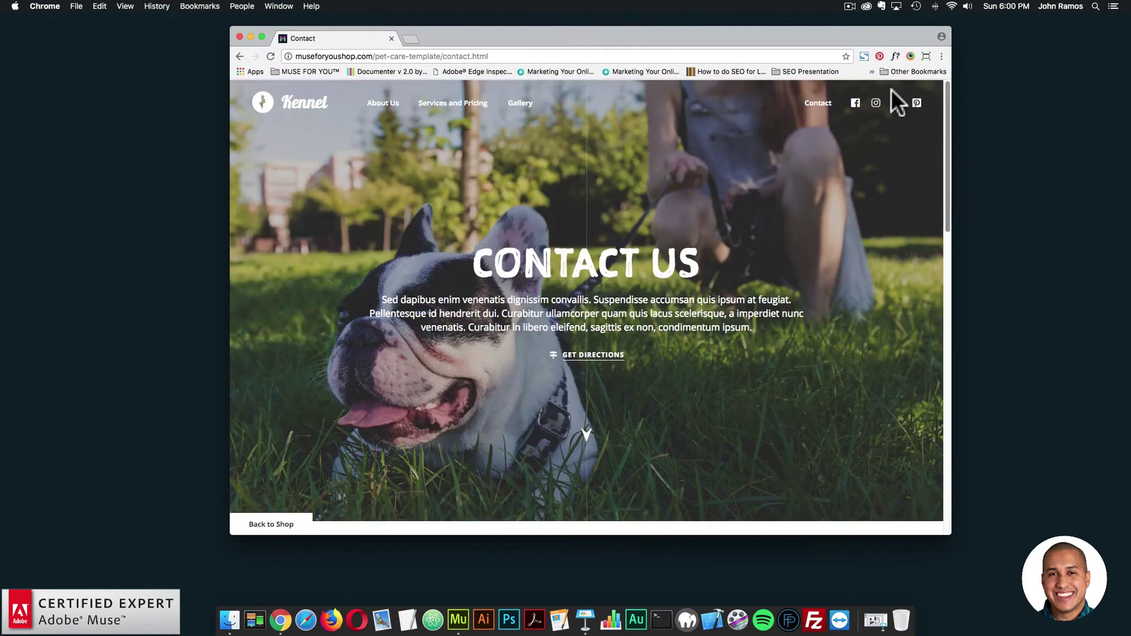
Load the Sizzy site (sizzy.co) in a new tab.
left_click(408, 39)
type("sizzy.co")
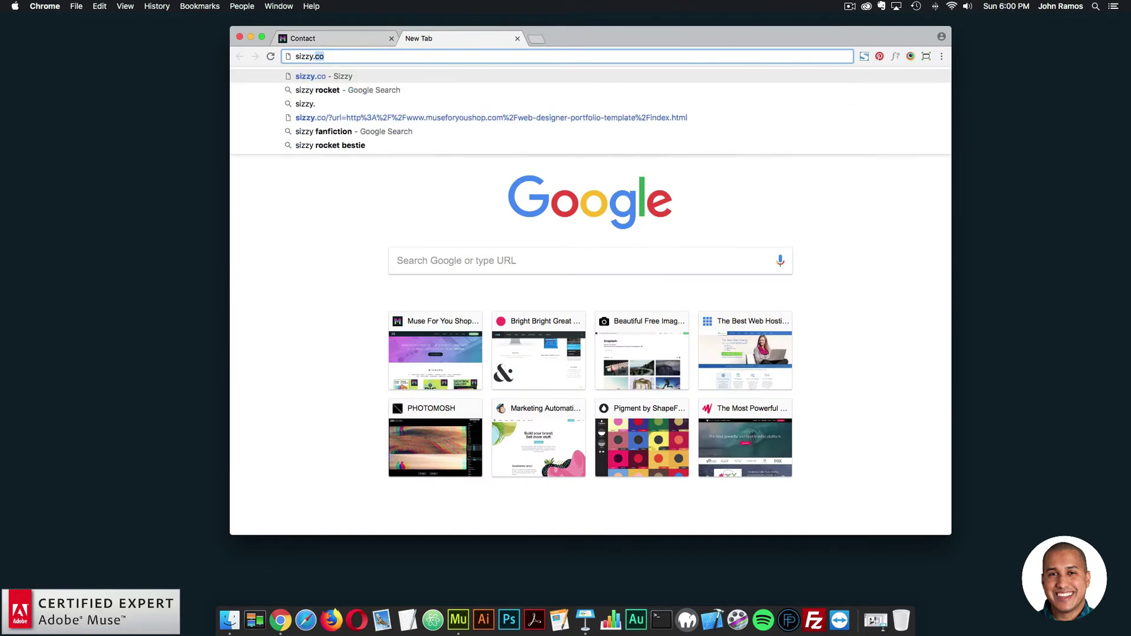
key("Return")
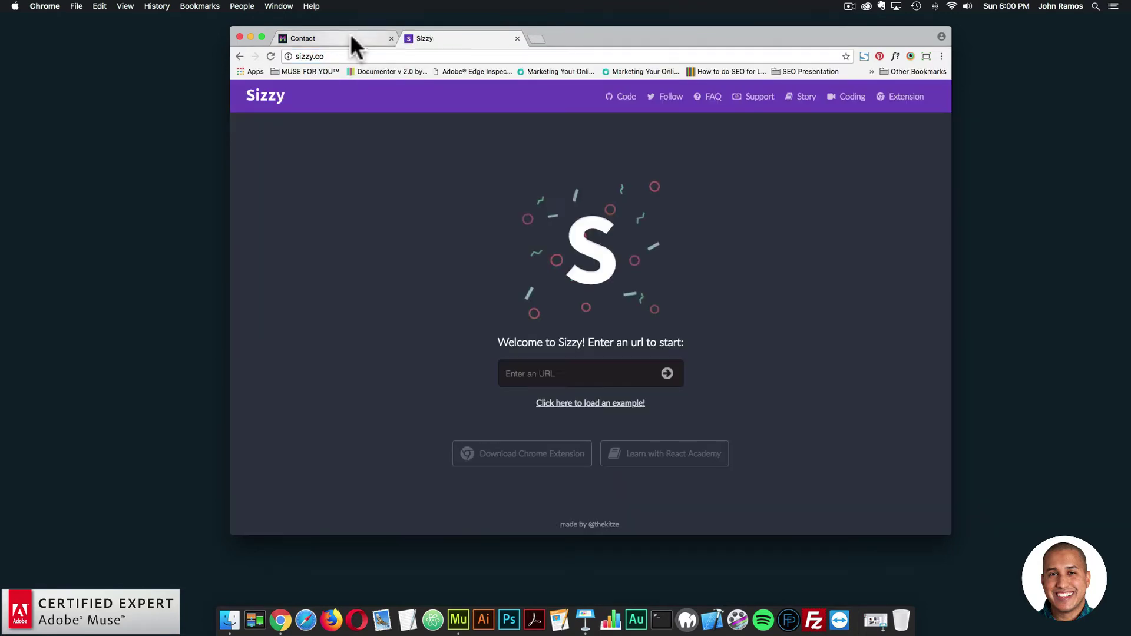
left_click(350, 38)
left_click(404, 57)
key("ctrl+c")
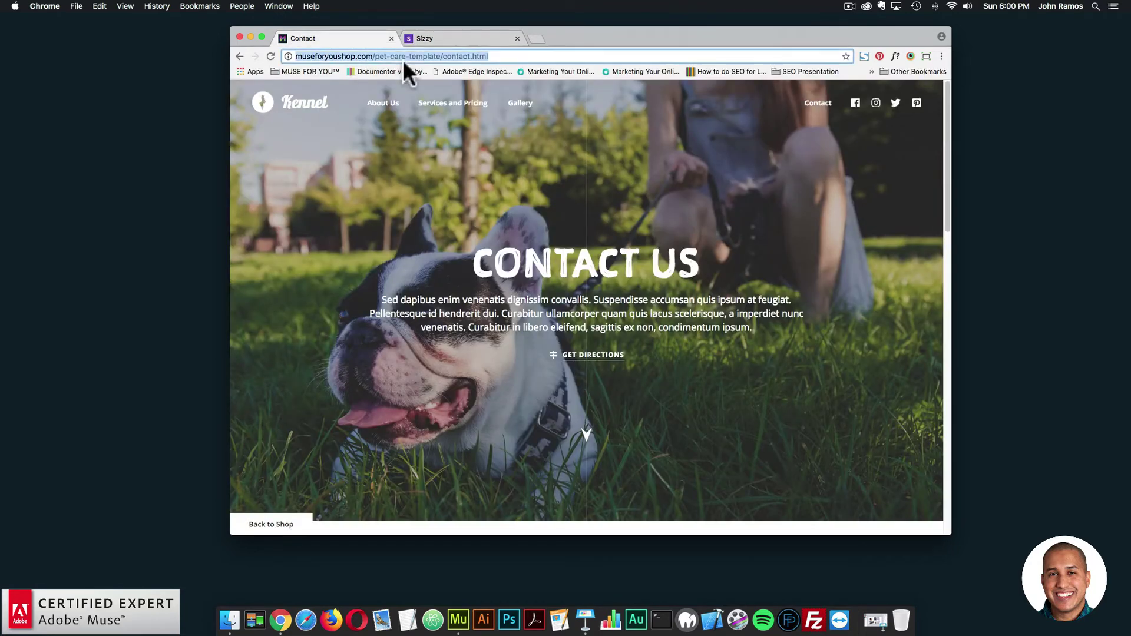
left_click(446, 38)
left_click(557, 373)
key("ctrl+v")
key("Return")
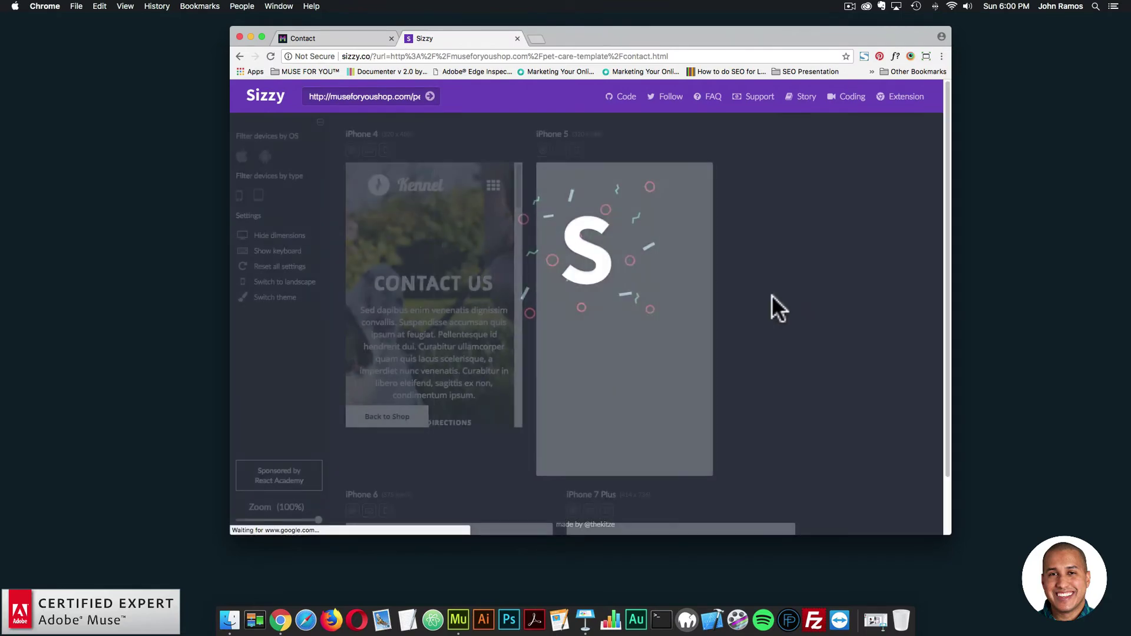
scroll(945, 195, "down", 7)
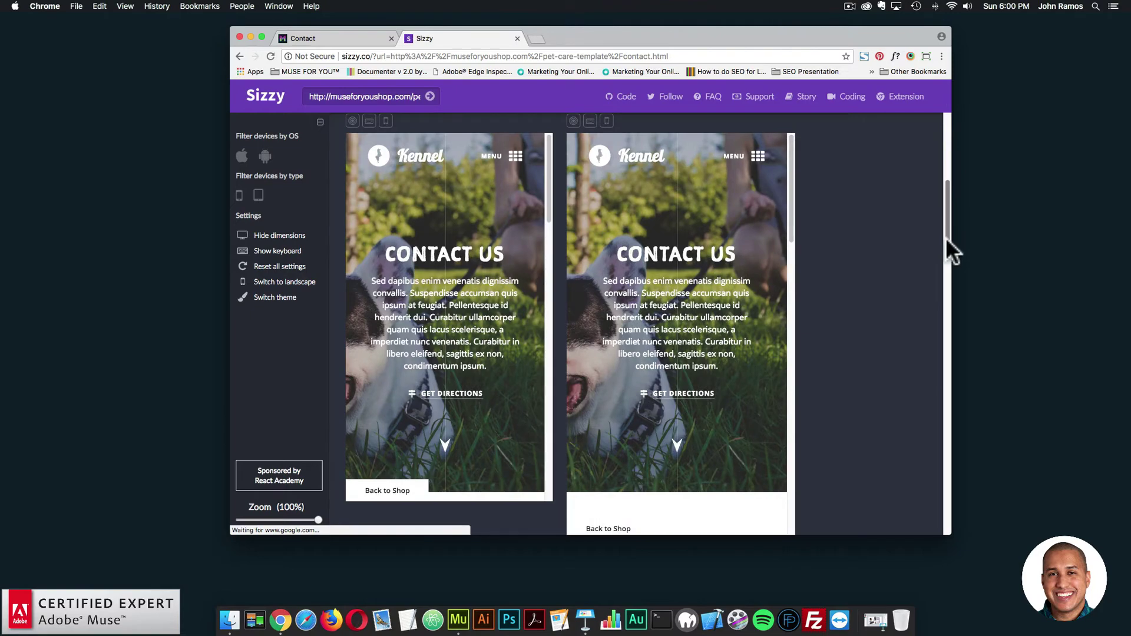
left_click_drag(947, 239, 933, 399)
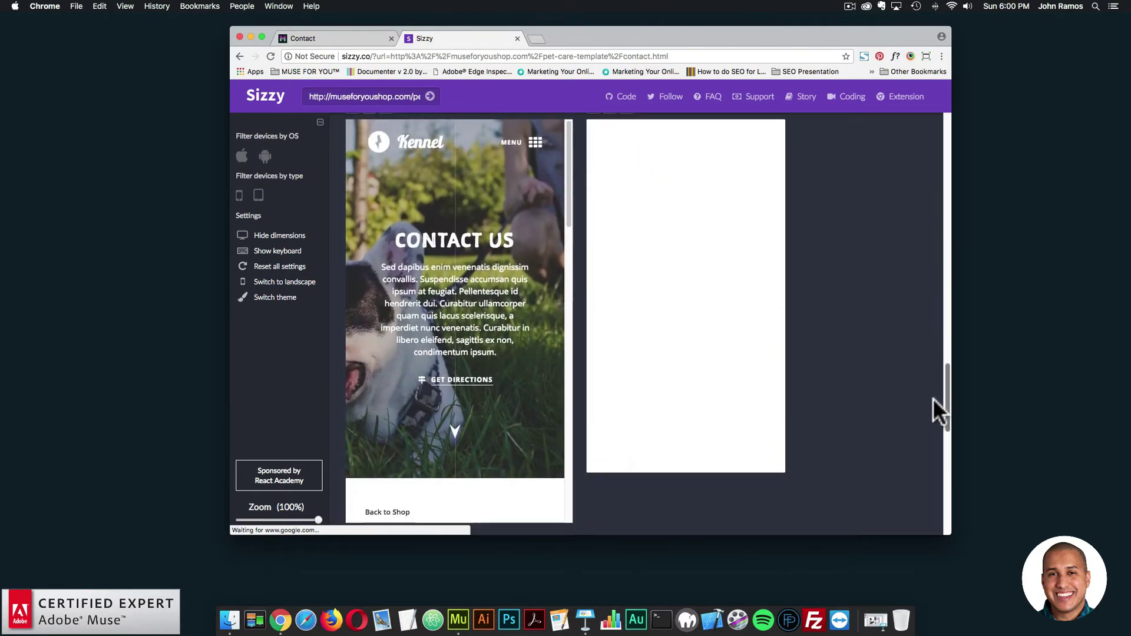
scroll(933, 399, "down", 5)
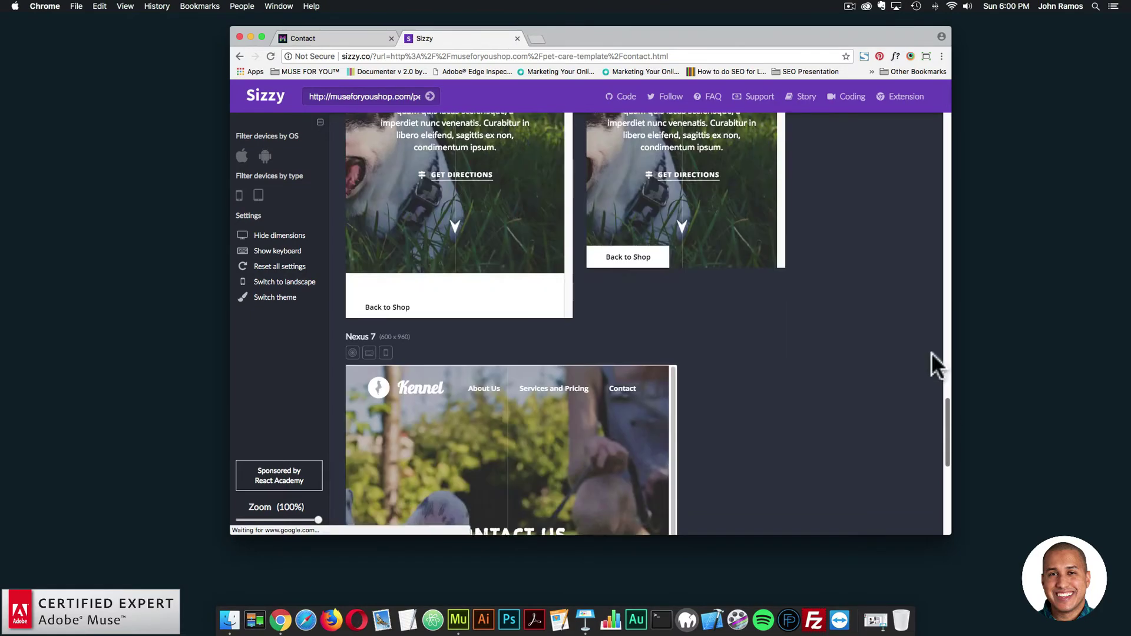
scroll(931, 353, "up", 15)
left_click(351, 38)
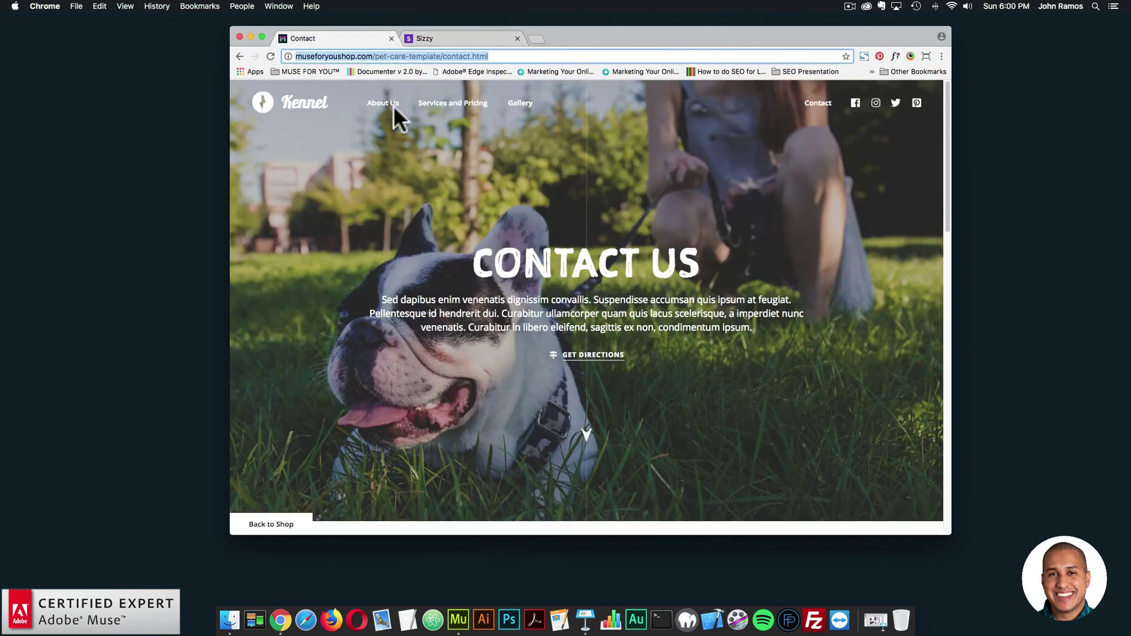
left_click(319, 112)
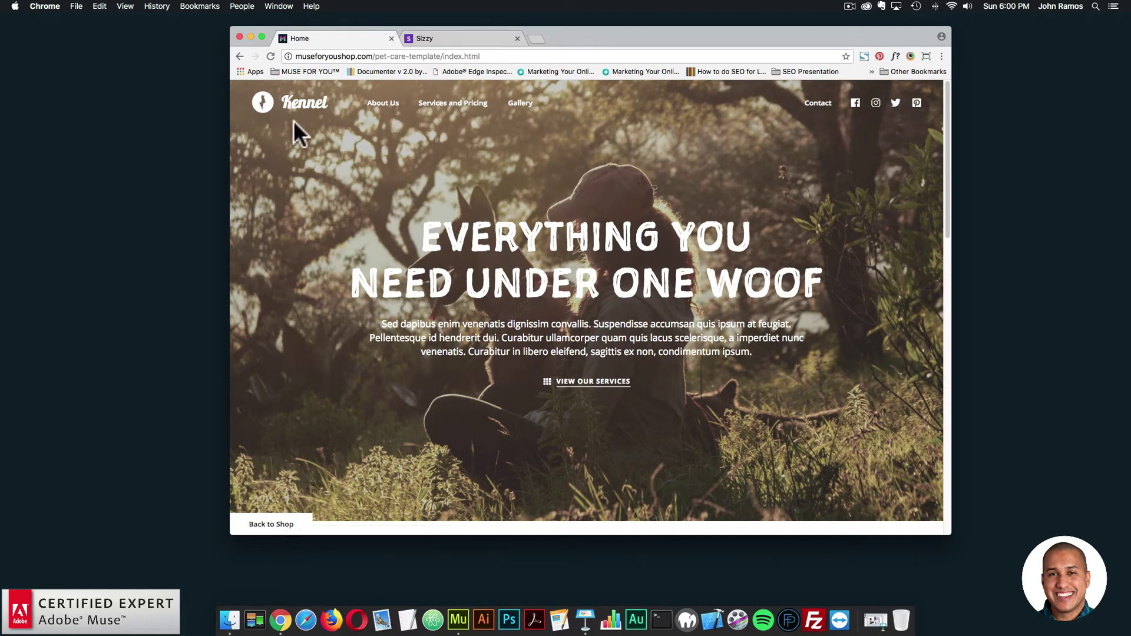
left_click(377, 56)
key("super+c")
left_click(440, 40)
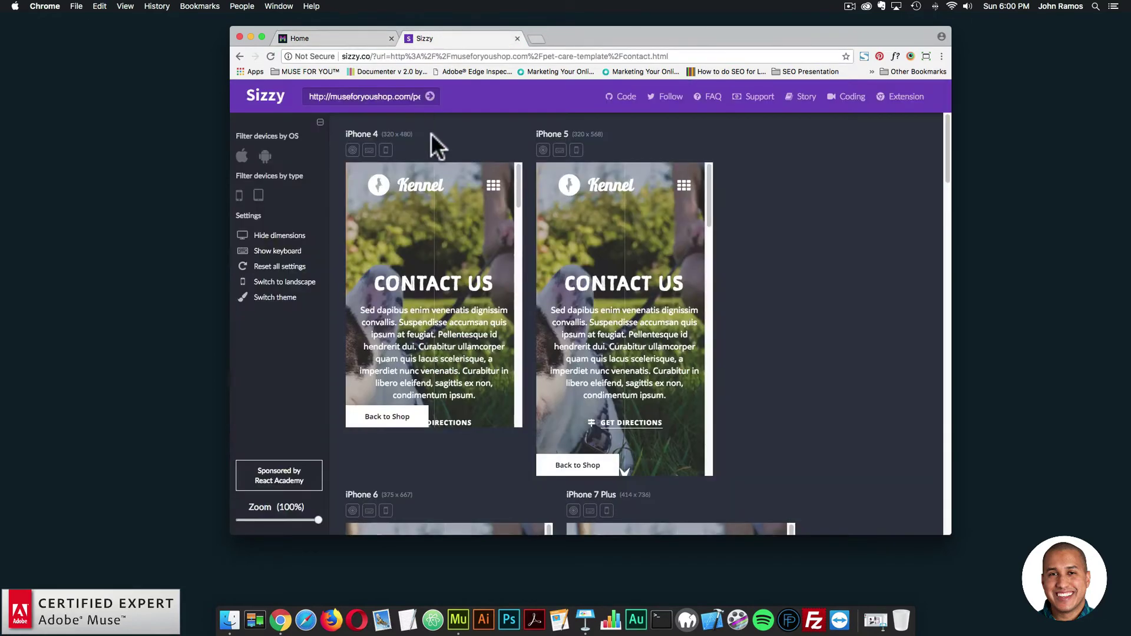
left_click(390, 97)
key("super+v")
left_click(430, 96)
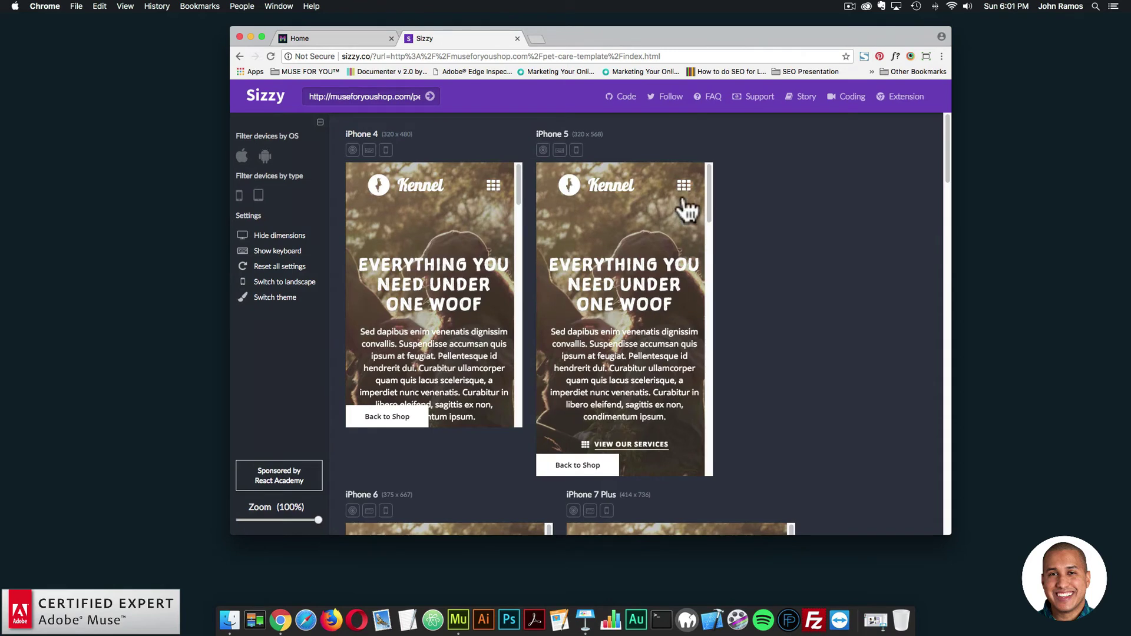
Open and close the iPhone 5 preview's slide-in menu twice, then return to the desktop home page.
left_click(684, 188)
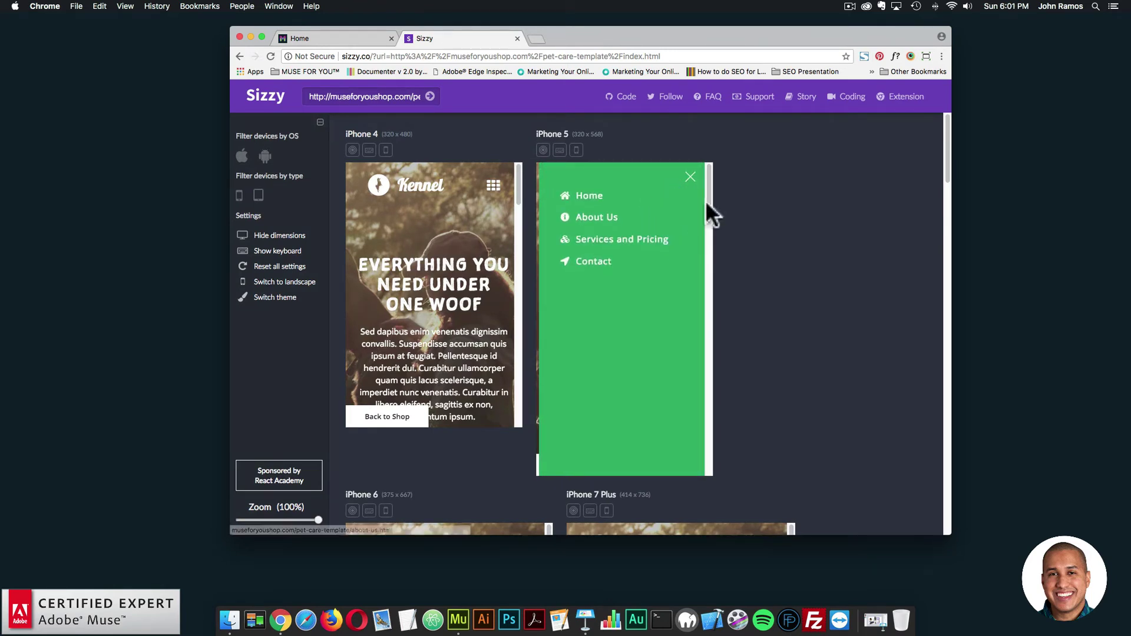
left_click(689, 176)
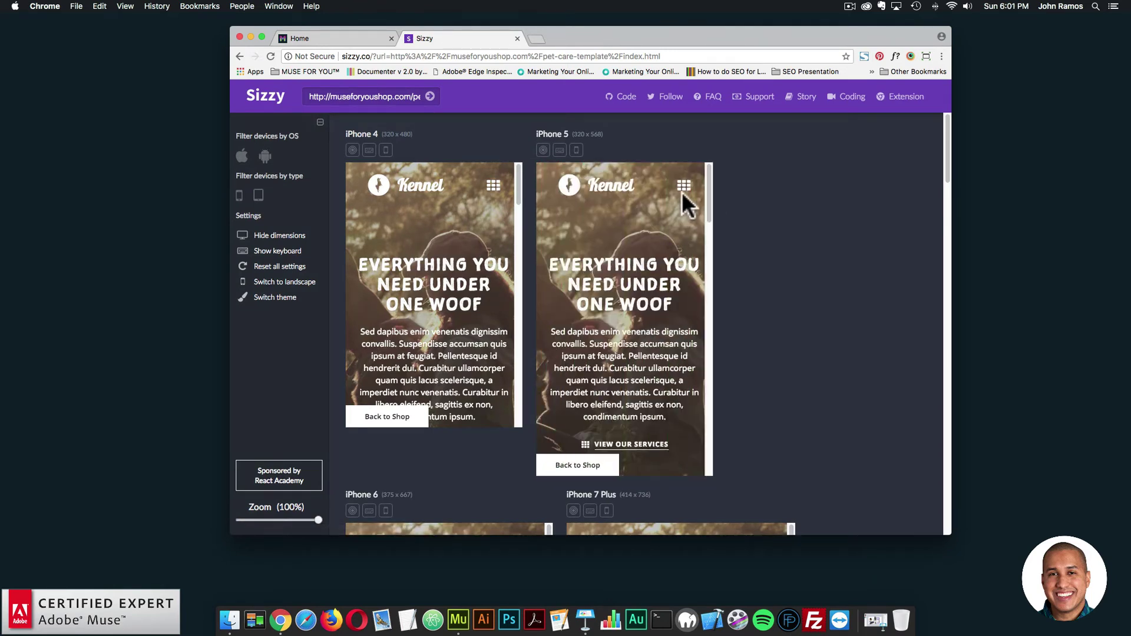
left_click(683, 184)
left_click(688, 177)
mouse_move(946, 122)
left_mouse_down()
mouse_move(937, 243)
mouse_move(945, 101)
left_mouse_up()
left_click(321, 36)
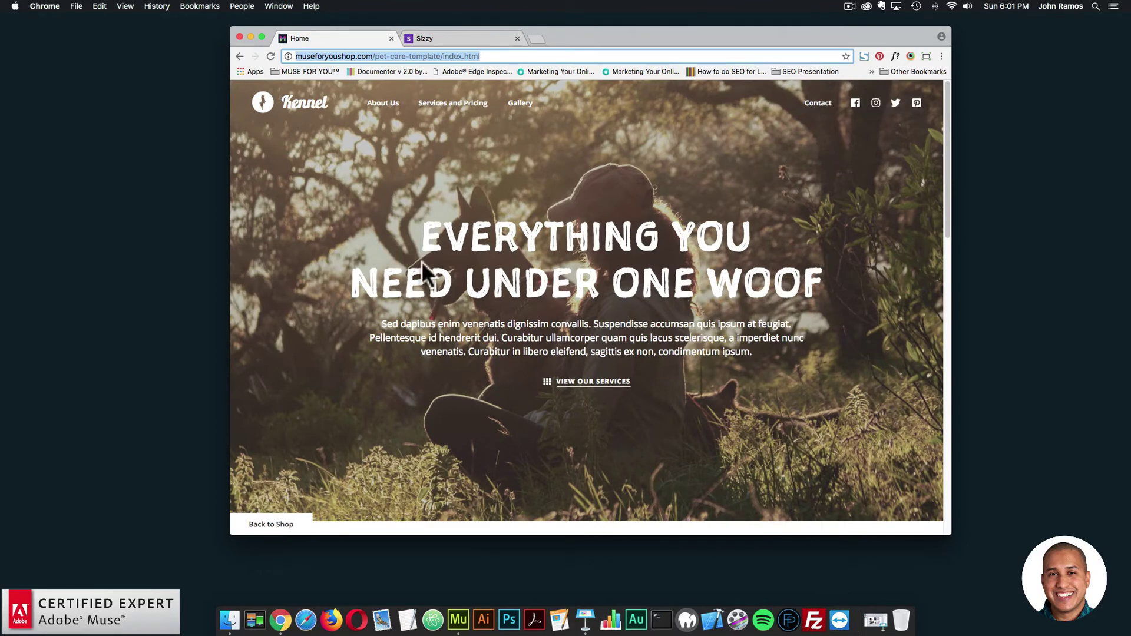
Return to the $45.00 Pet Care Template page and read through its features, widgets and comments.
left_click(277, 526)
scroll(737, 448, "down", 3)
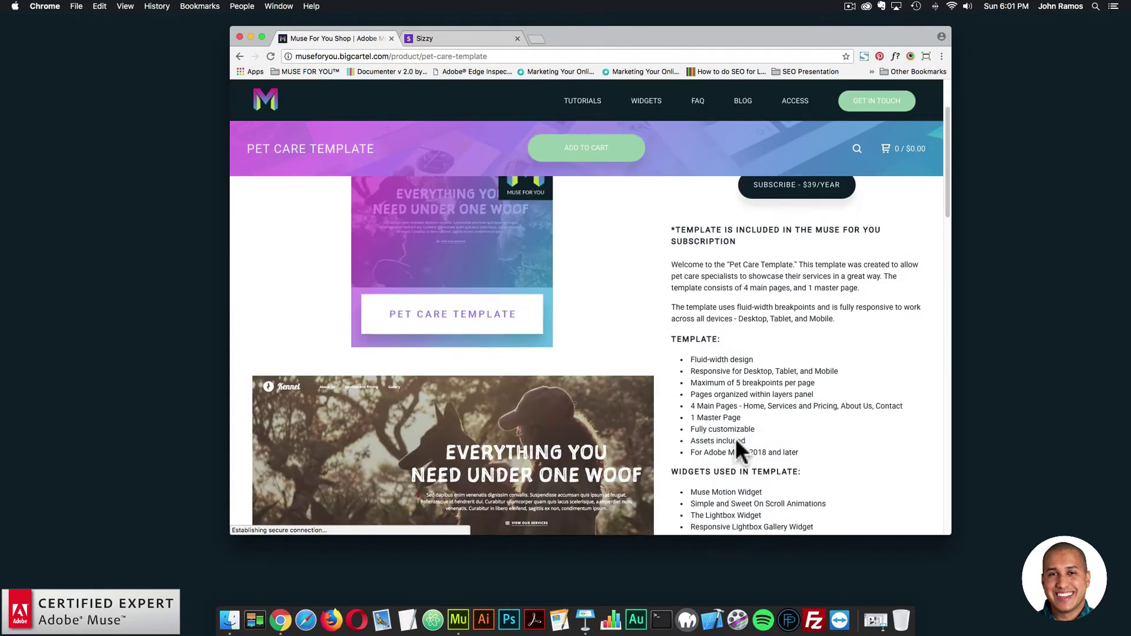
scroll(748, 324, "down", 2)
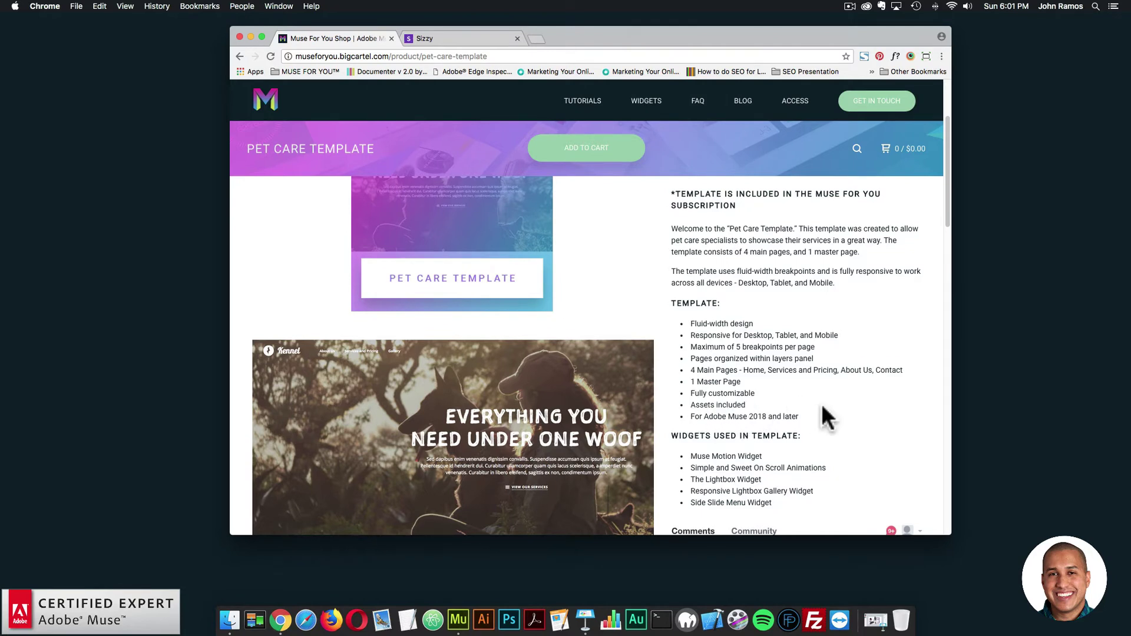
scroll(821, 405, "down", 3)
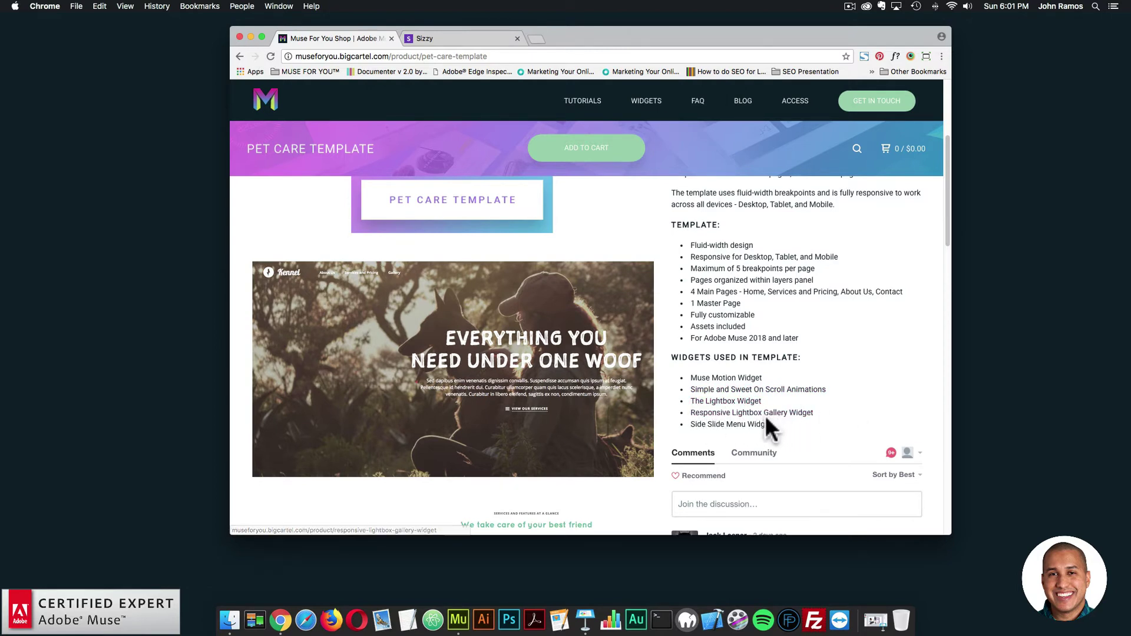
scroll(781, 423, "down", 1)
scroll(779, 419, "down", 5)
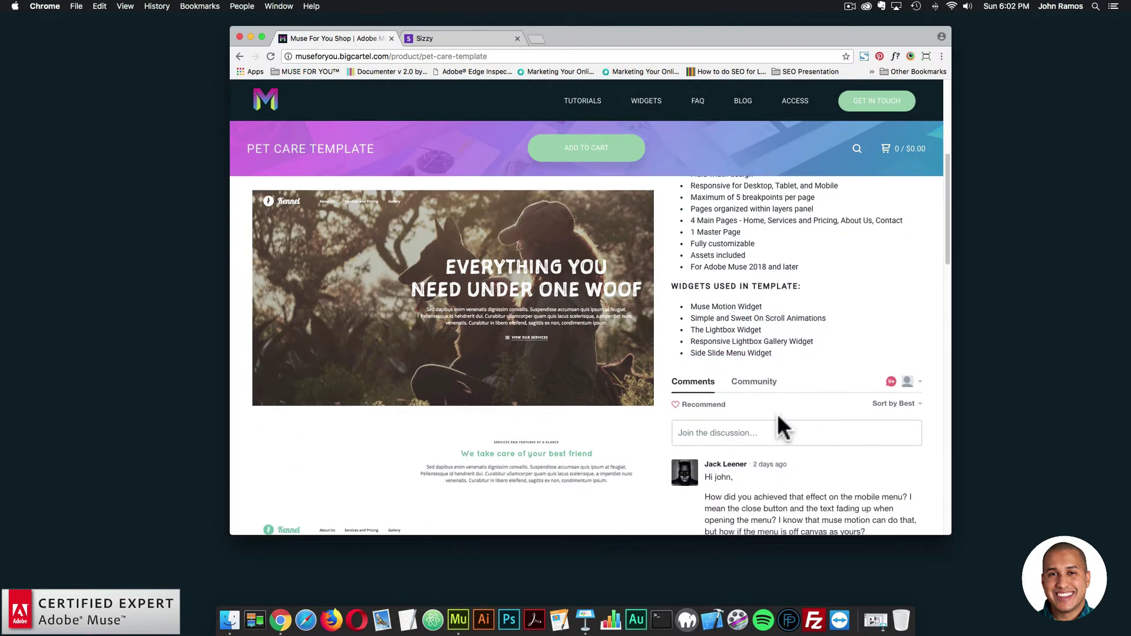
scroll(765, 365, "up", 4)
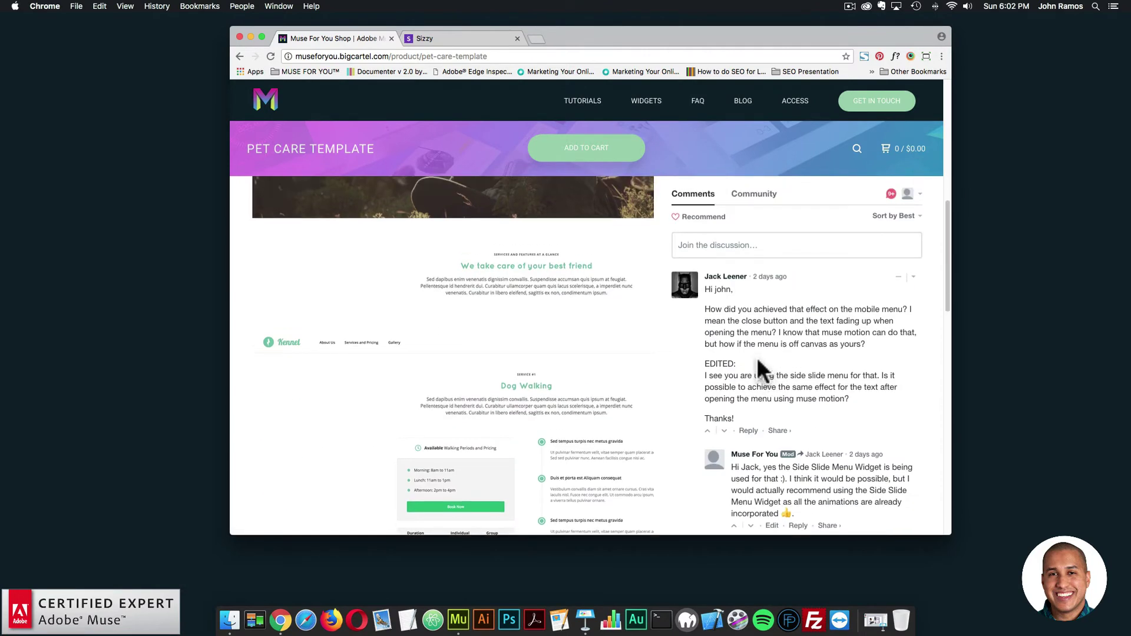
scroll(772, 377, "up", 1)
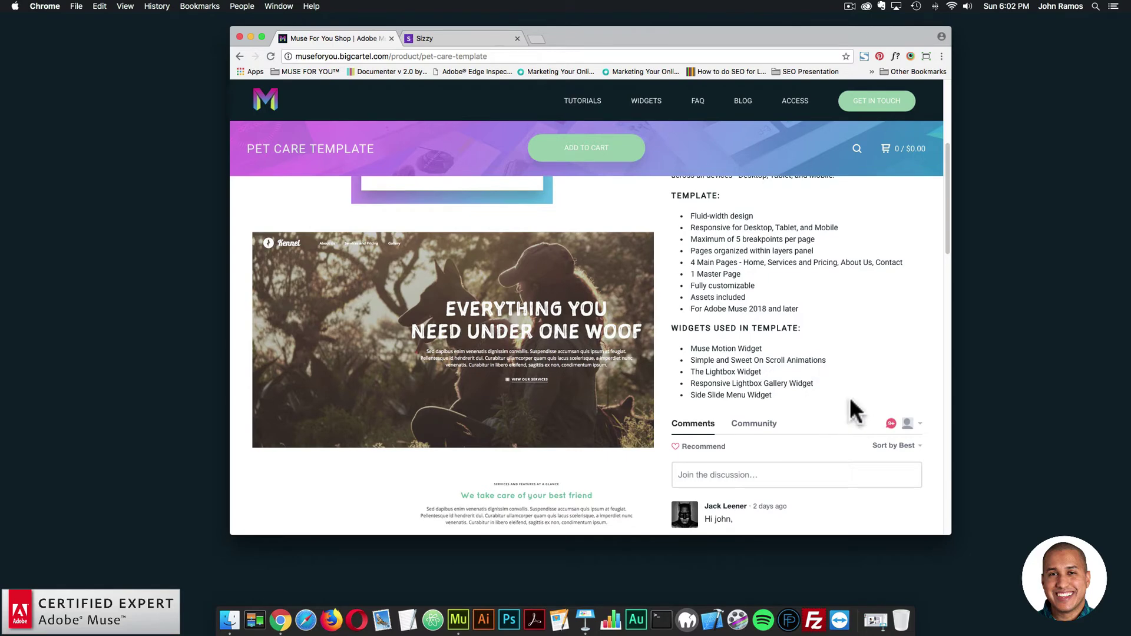
scroll(687, 329, "up", 1)
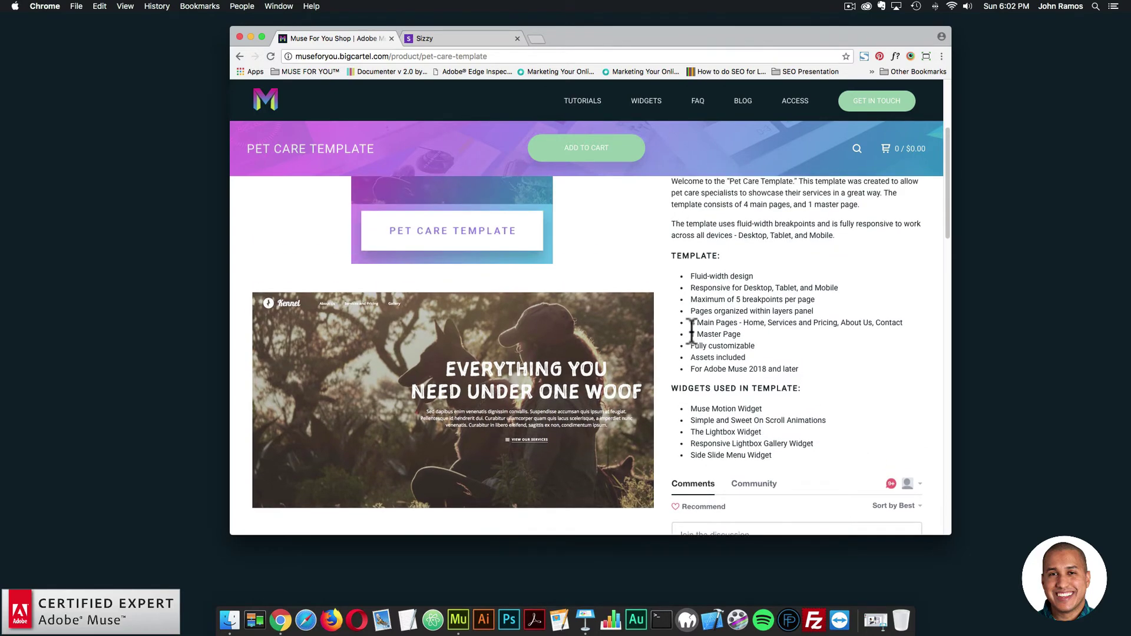
scroll(690, 329, "up", 3)
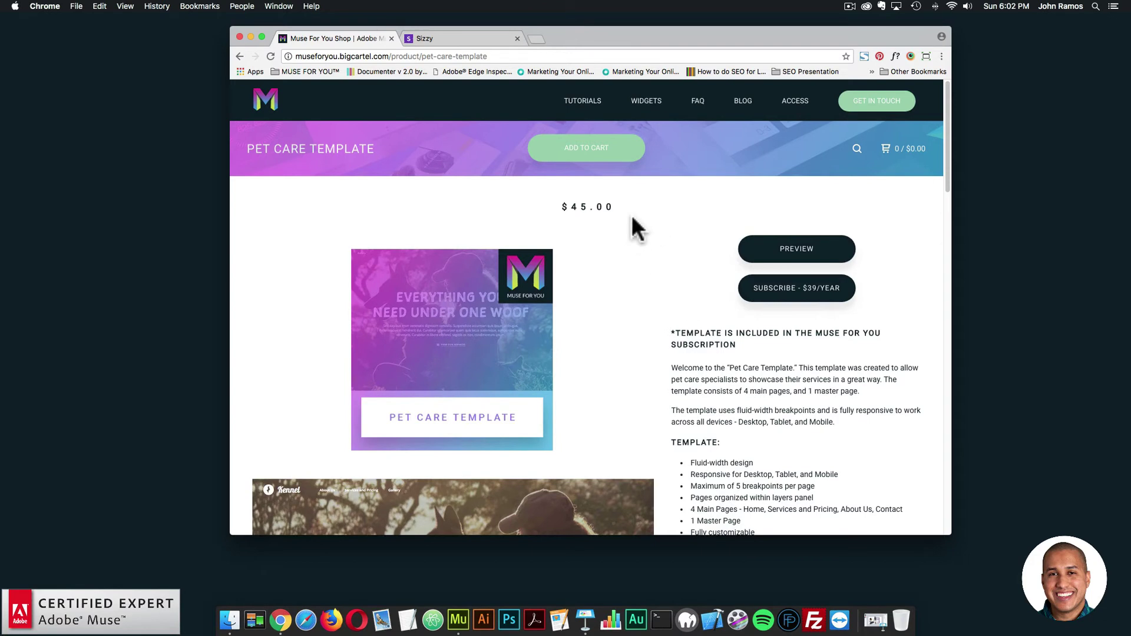
Open museforyoushop.com in a new tab and get past the Subscribe Today offer.
left_click(535, 37)
type("mu")
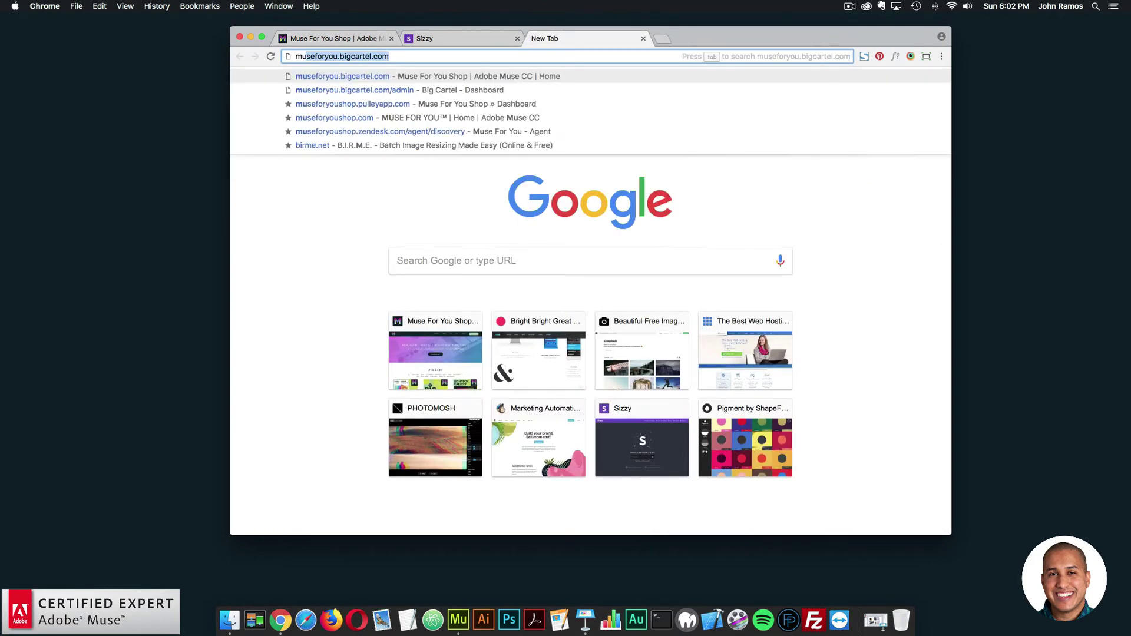
type("seforyoushop.co")
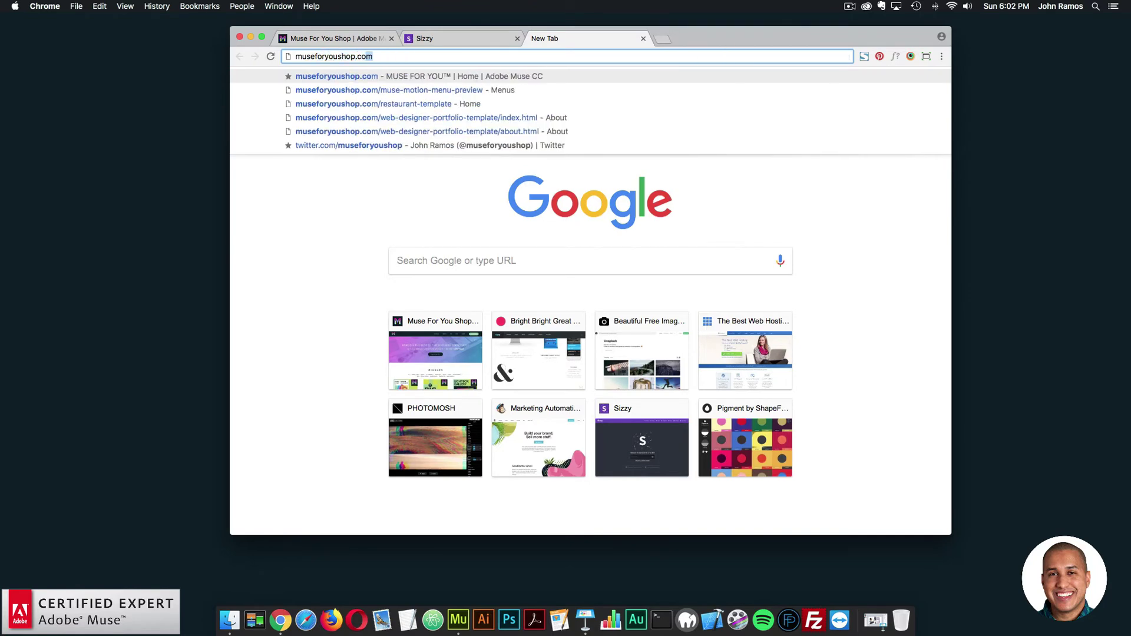
key("Return")
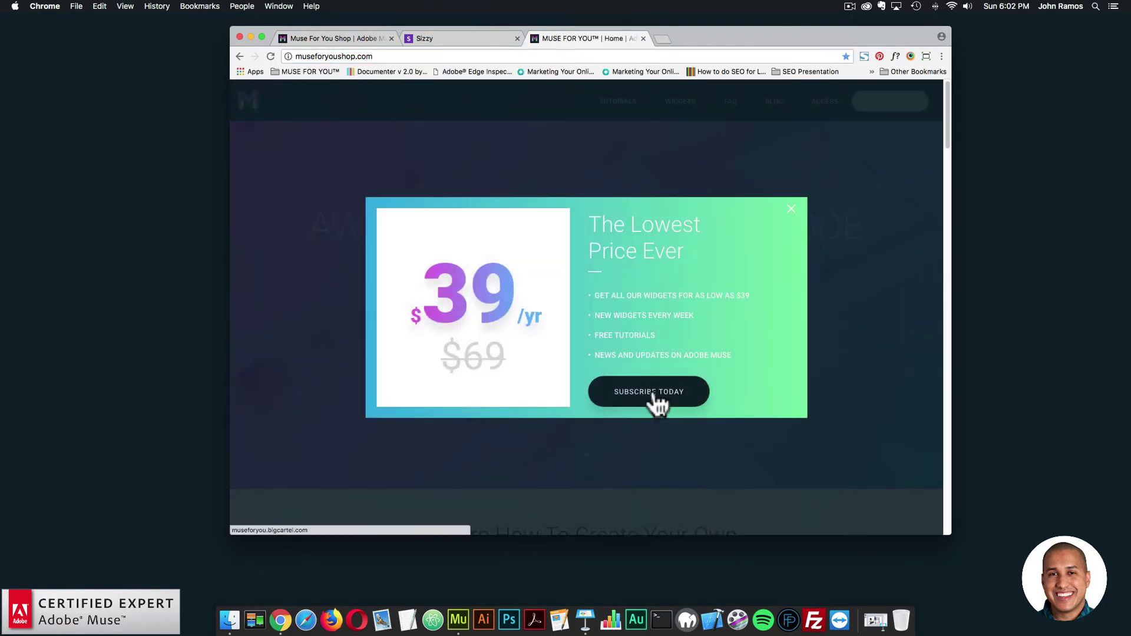
left_click(658, 403)
Open the $15.00 Complete Video Widget product page and look through its details.
scroll(654, 389, "down", 10)
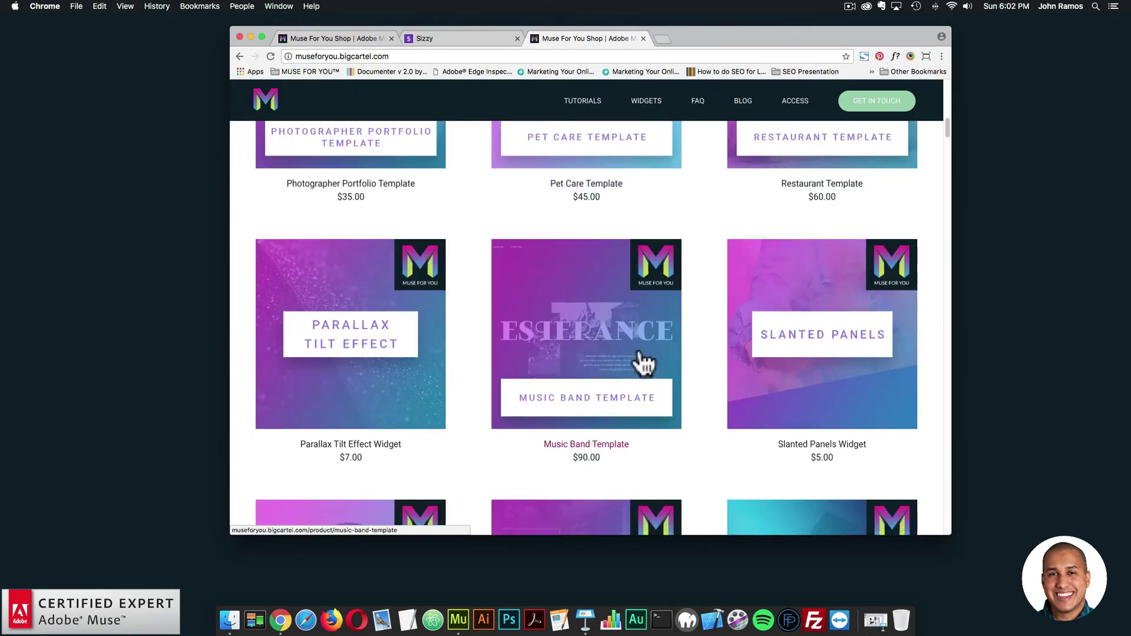
scroll(648, 368, "down", 5)
left_click(813, 366)
scroll(783, 348, "down", 5)
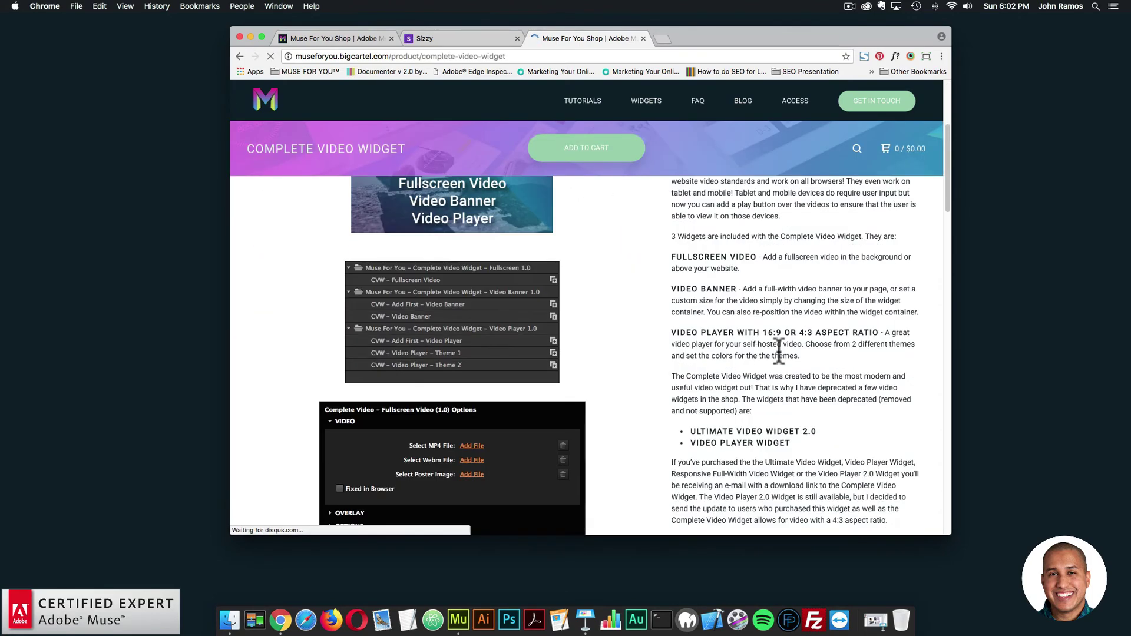
scroll(778, 352, "down", 15)
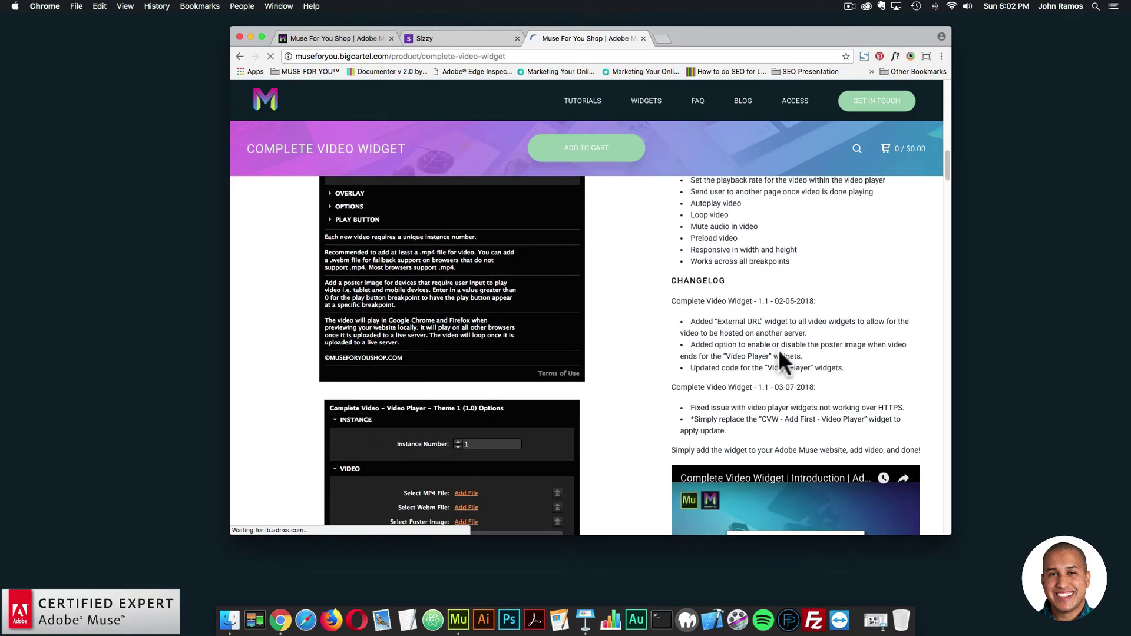
scroll(800, 422, "down", 1)
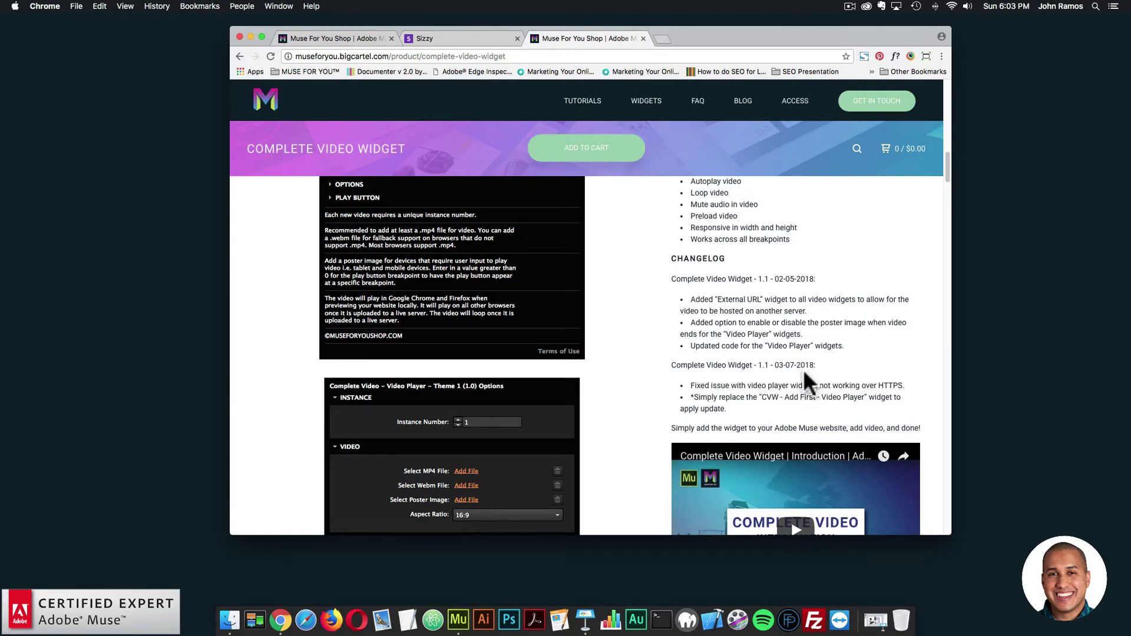
scroll(802, 369, "up", 1)
scroll(802, 370, "down", 1)
scroll(802, 369, "up", 15)
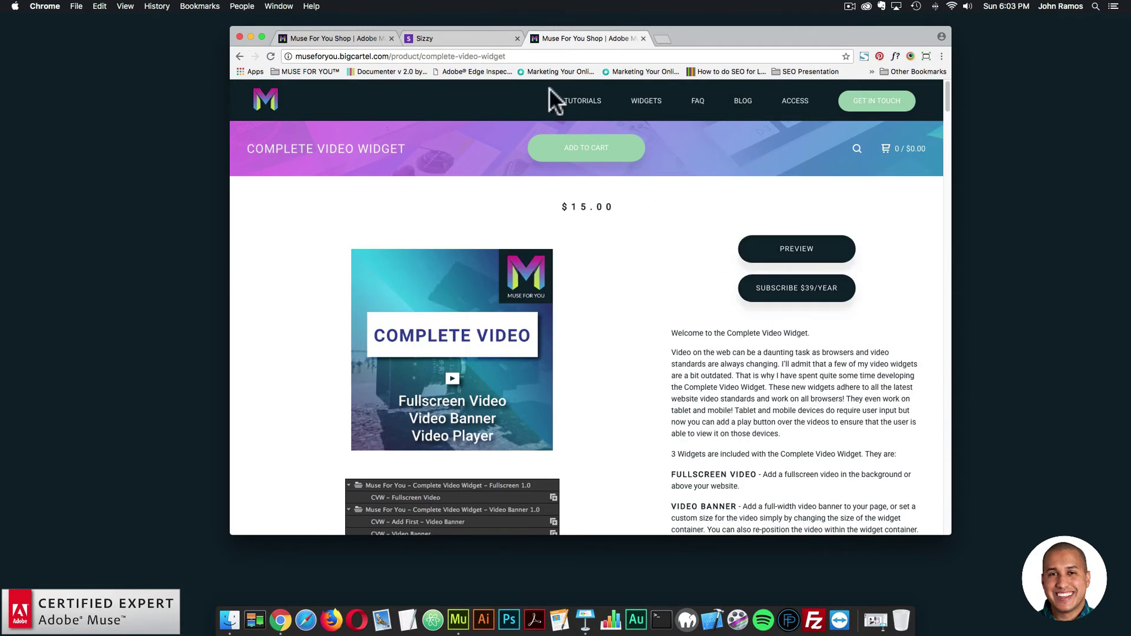
Browse the shop's WIDGETS list and open the Animated Text Widget product page.
left_click(330, 37)
left_click(578, 38)
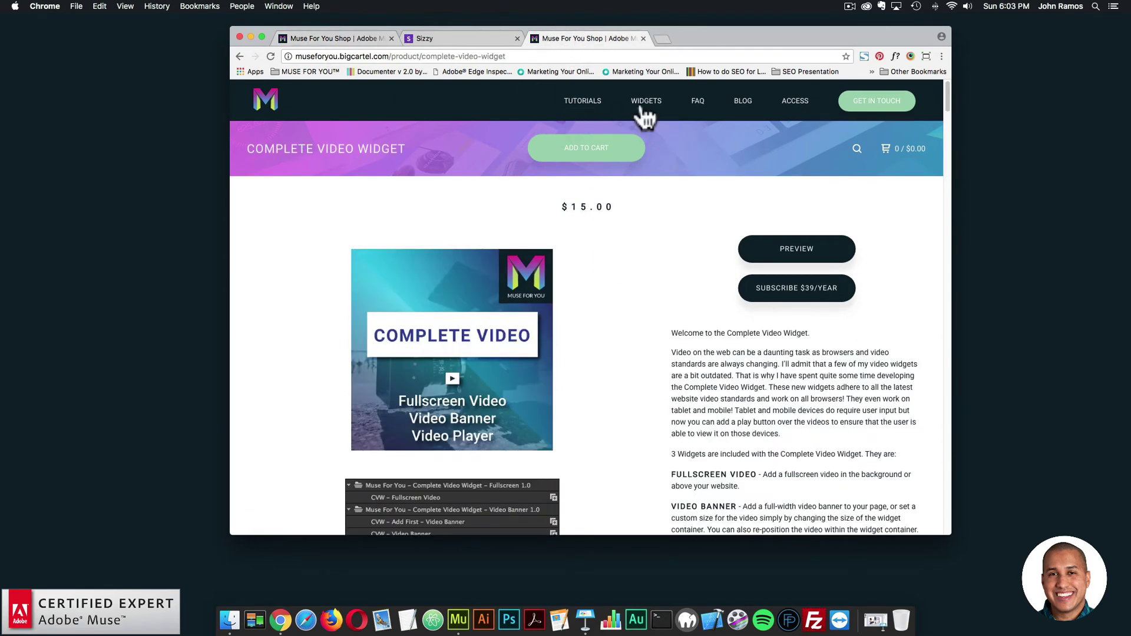
left_click(646, 101)
scroll(677, 227, "down", 20)
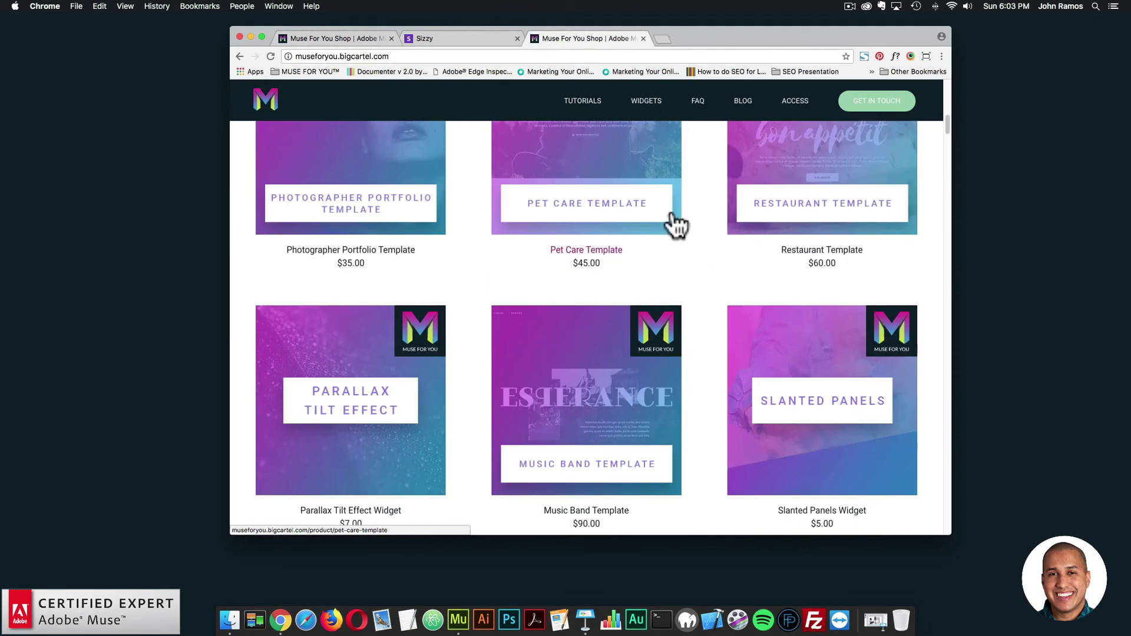
scroll(675, 224, "down", 15)
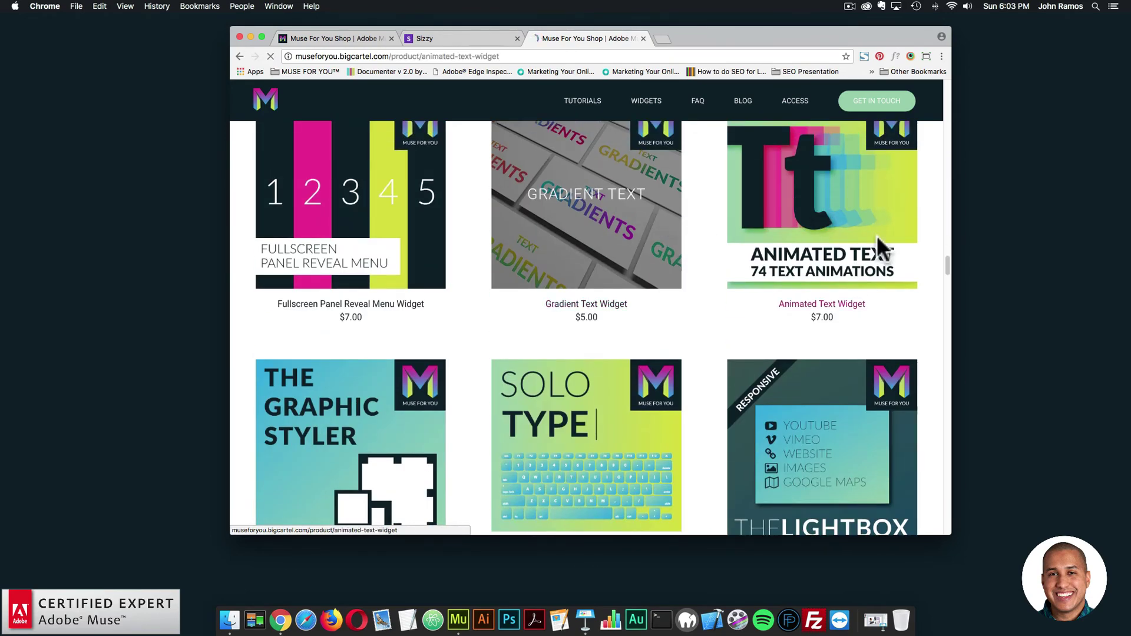
left_click(877, 235)
scroll(832, 327, "down", 10)
scroll(833, 329, "up", 3)
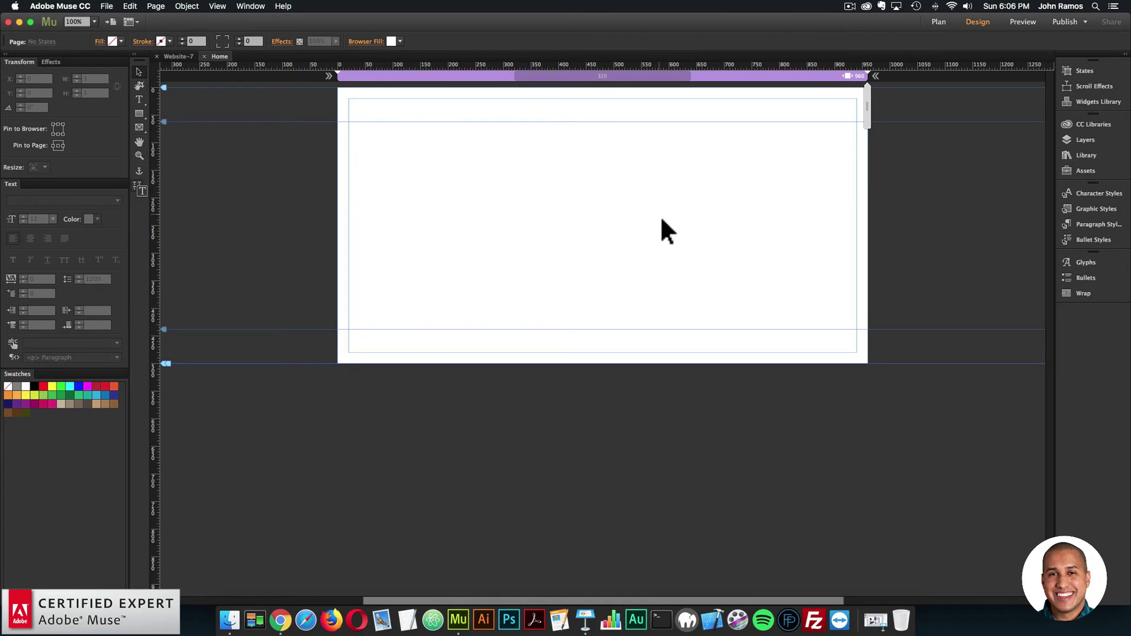
Open the Library panel, filter it by 'animated text', and select 'Animated Text – Add First'.
left_click(1043, 159)
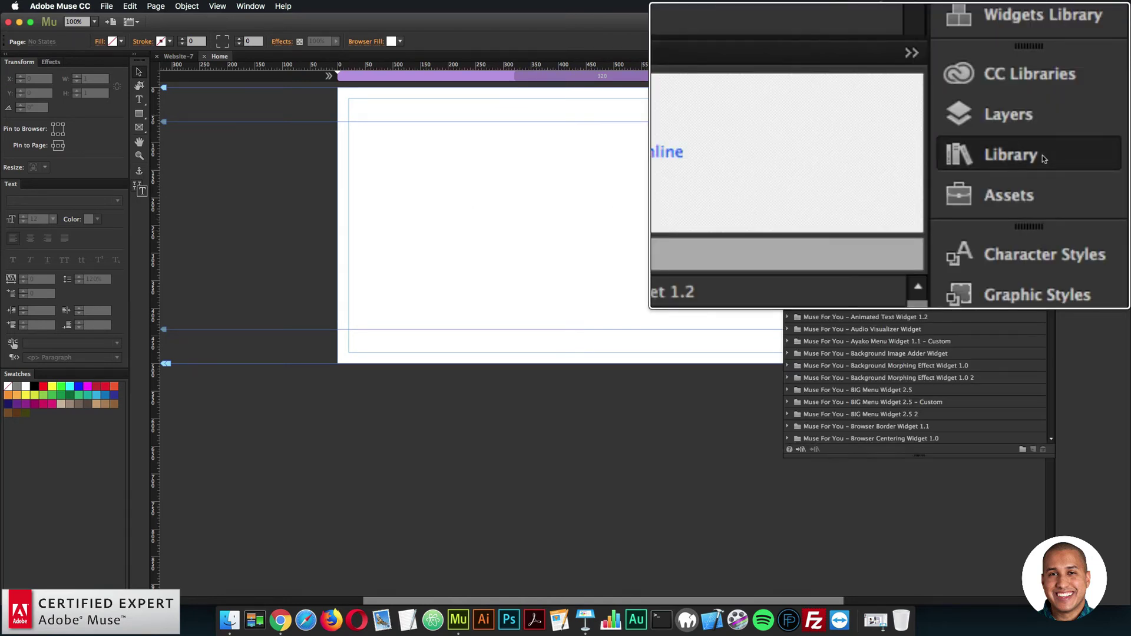
left_click(248, 6)
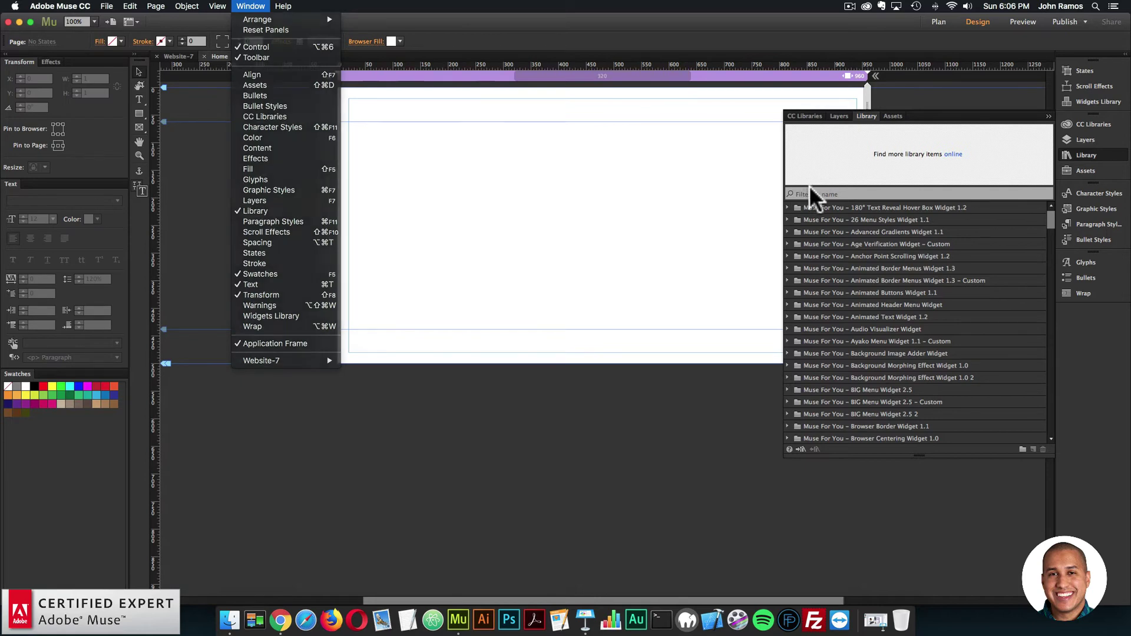
left_click(816, 190)
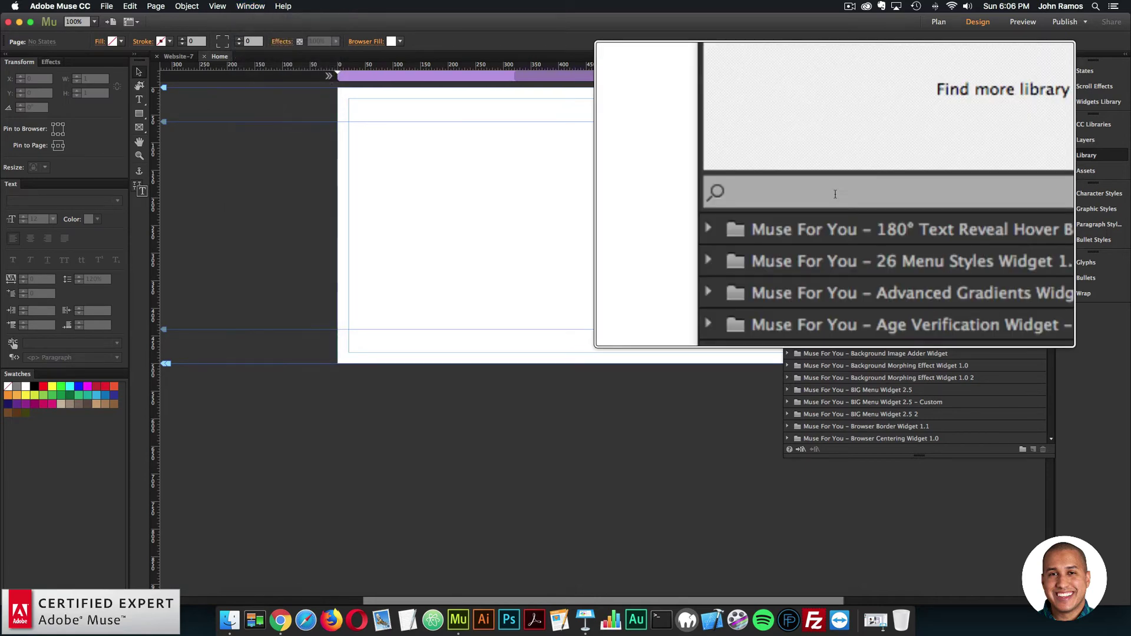
type("animated text")
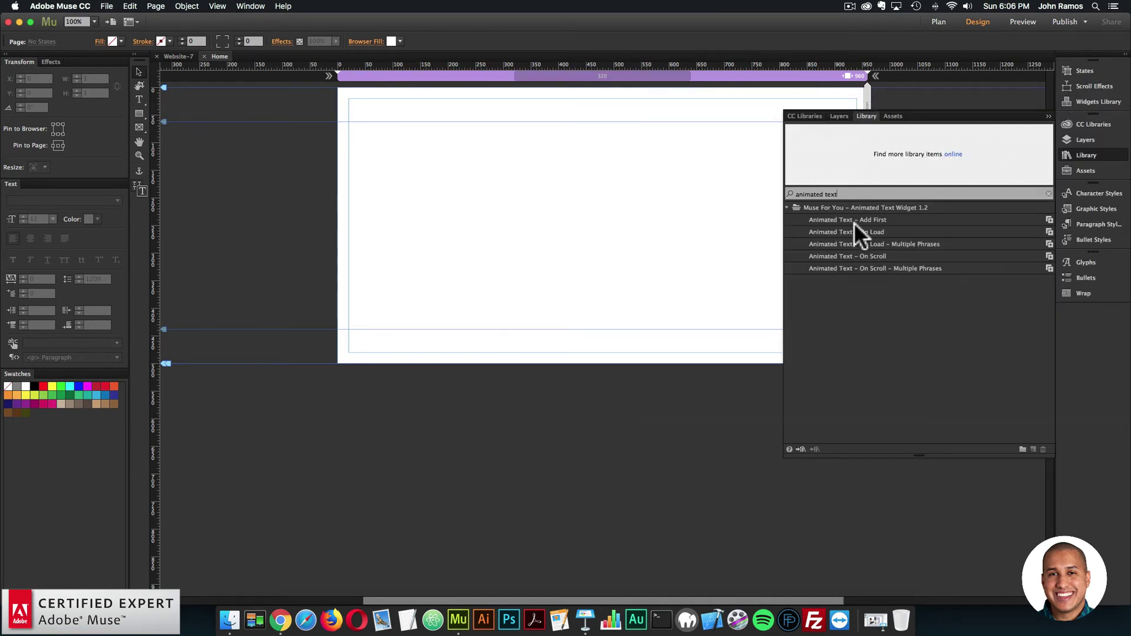
left_click(843, 219)
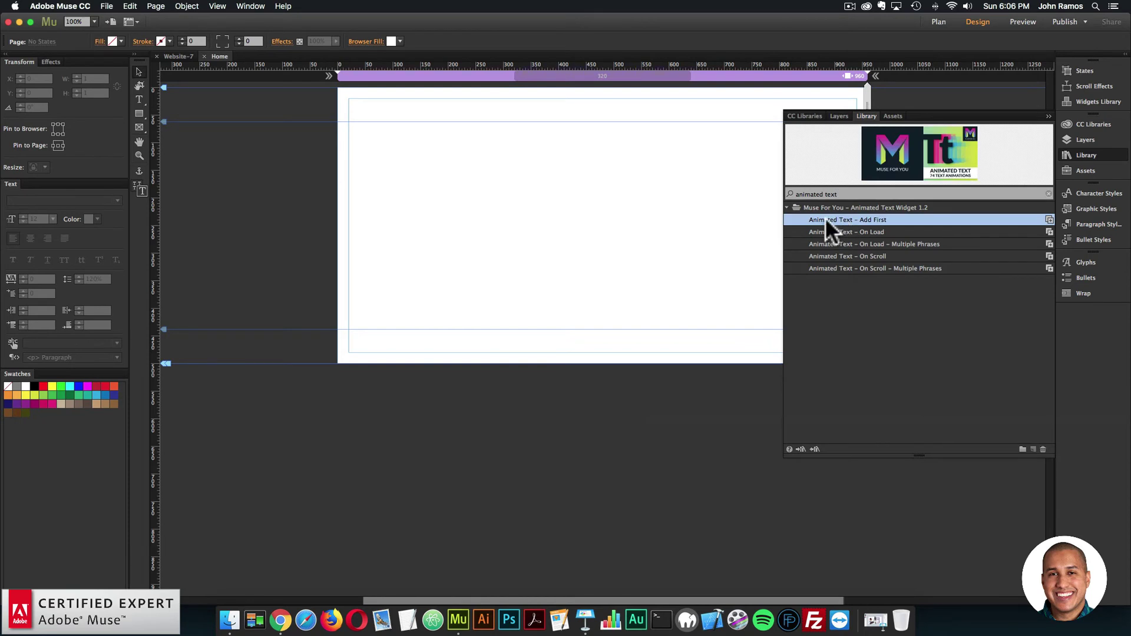
Place Add First on the pasteboard and On Load – Multiple Phrases on the Home page.
left_click_drag(821, 219, 329, 148)
left_click(305, 152)
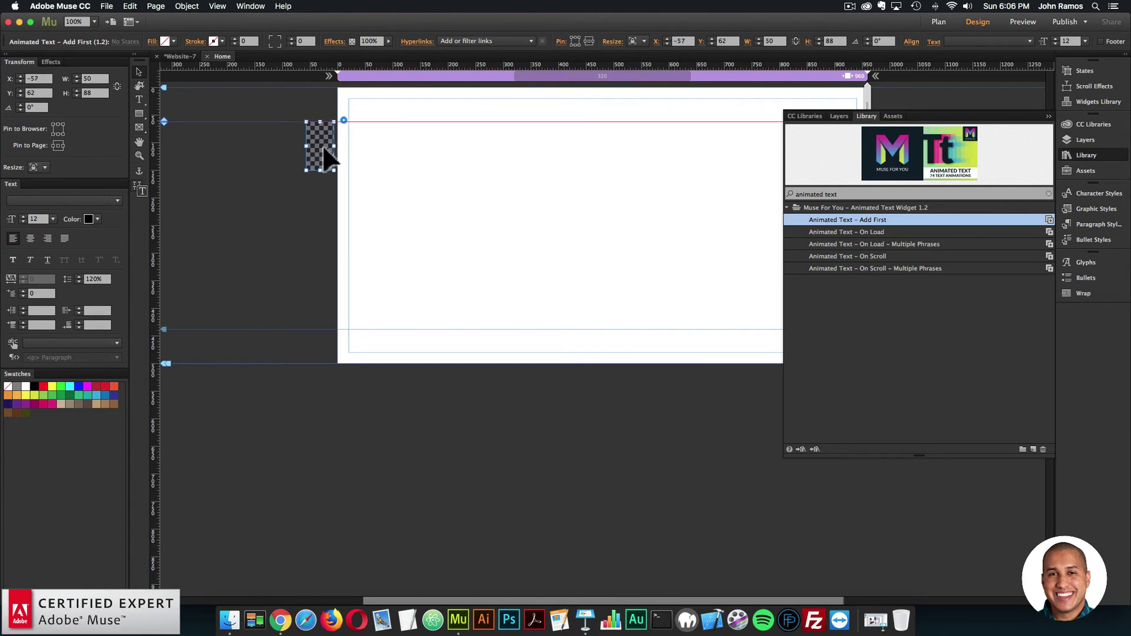
left_click(891, 244)
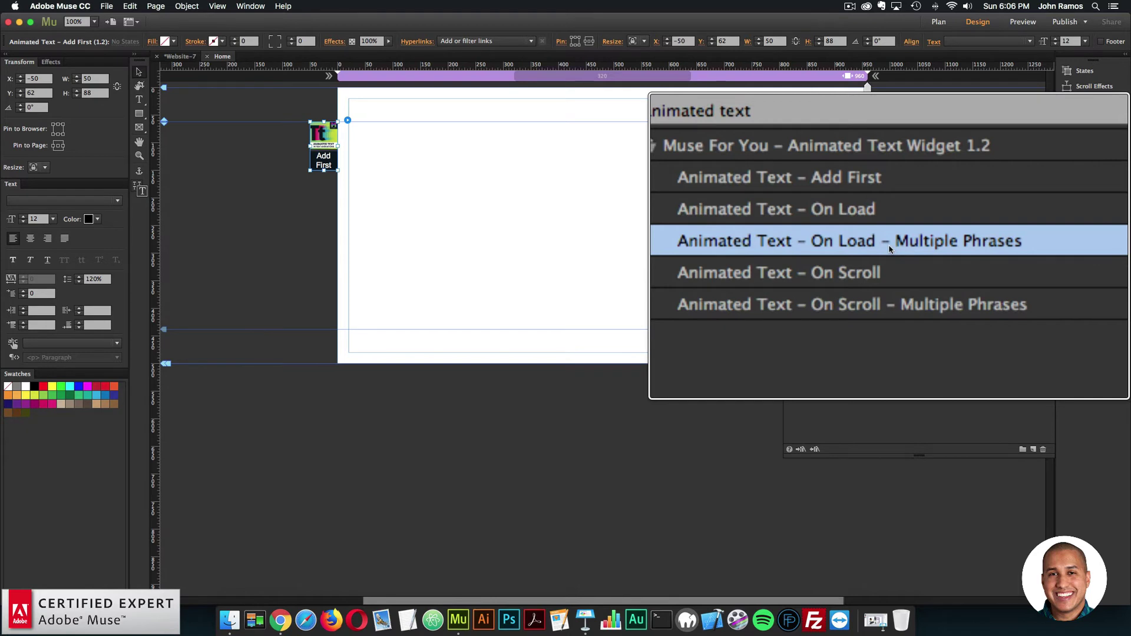
left_click_drag(864, 239, 454, 119)
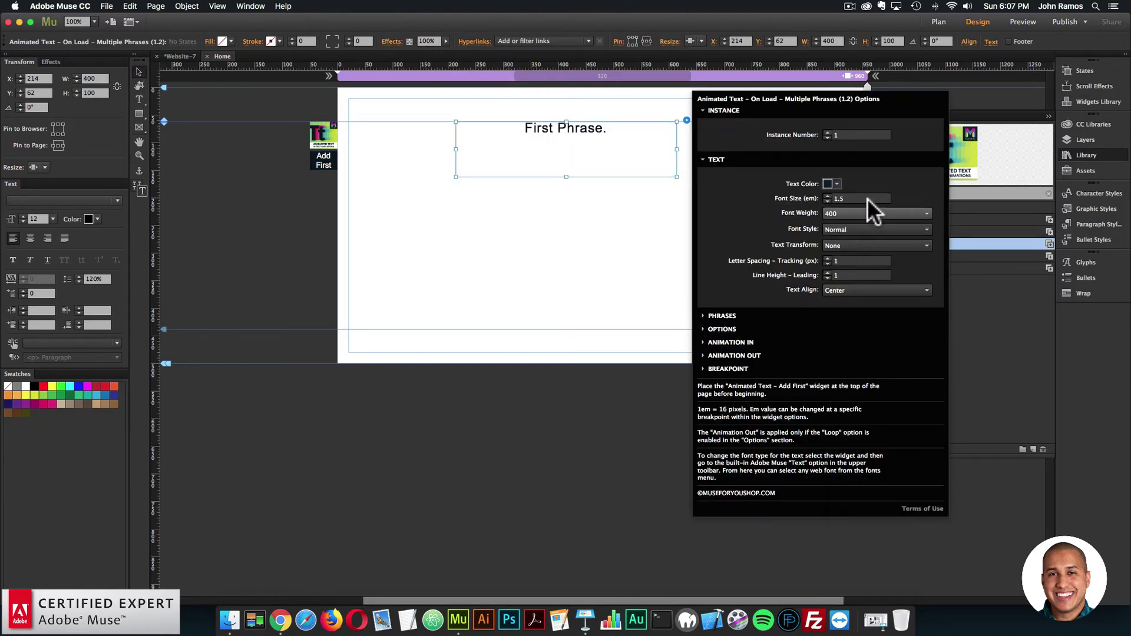
Keep Font Style Normal and Text Transform None, and expand the PHRASES settings.
left_click(848, 230)
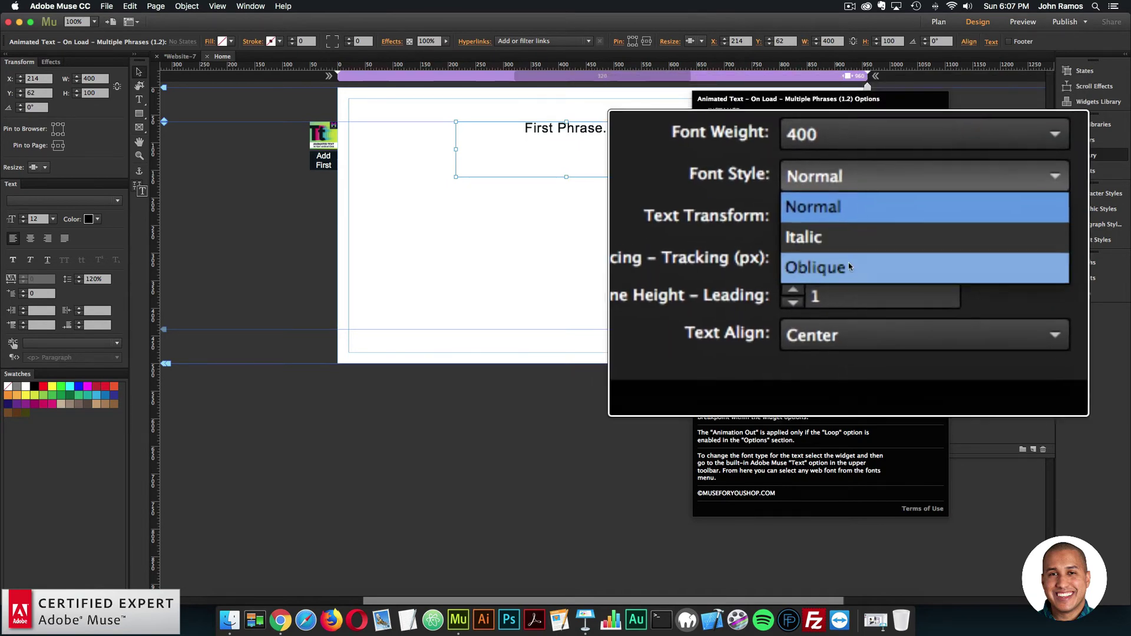
left_click(805, 232)
left_click(898, 266)
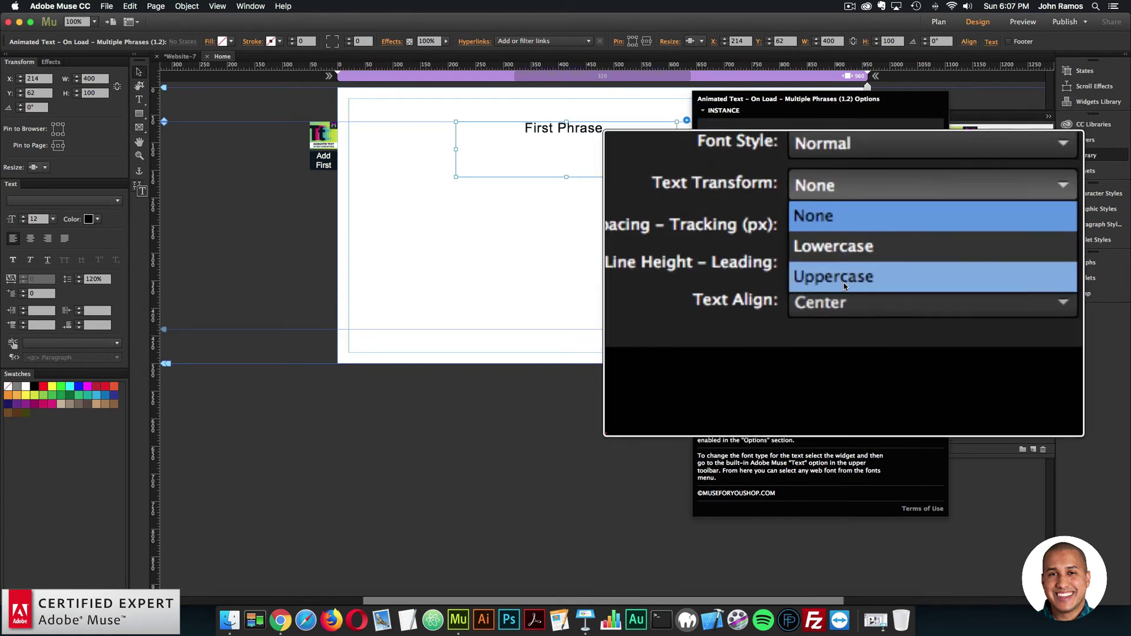
left_click(800, 228)
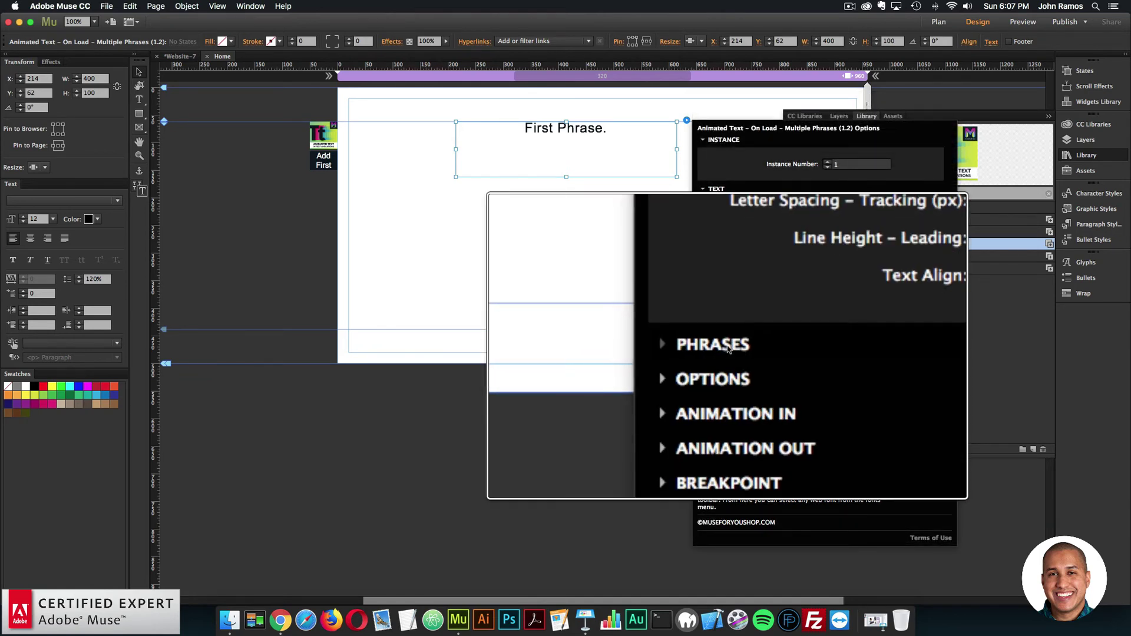
left_click(726, 342)
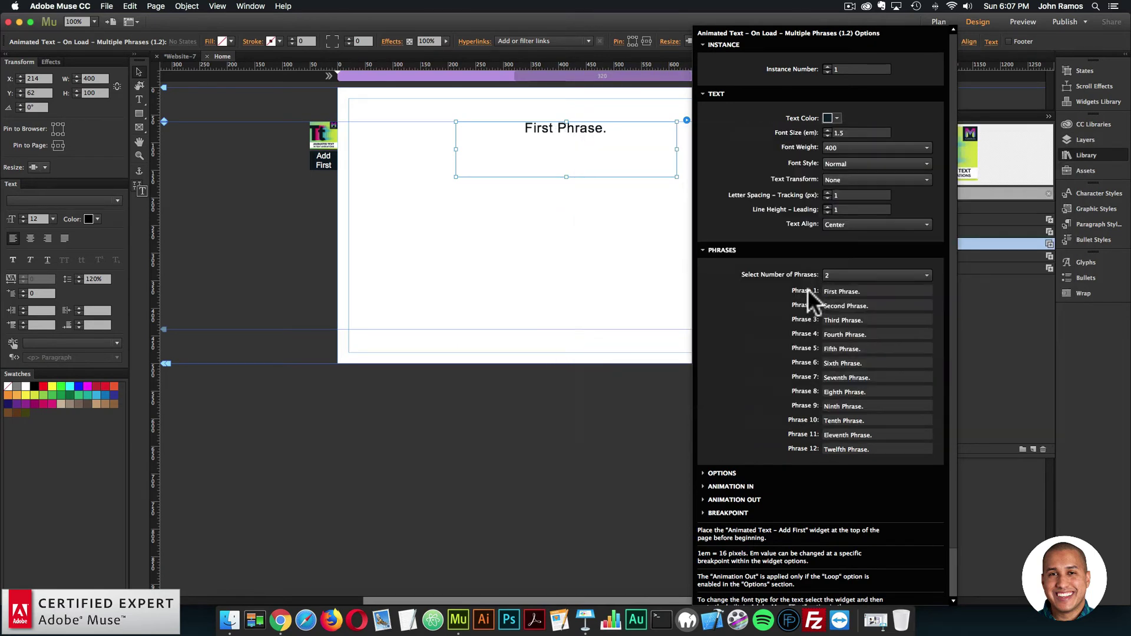
Set the On Load – Multiple Phrases widget to 6 phrases and drag it further right.
left_click(855, 275)
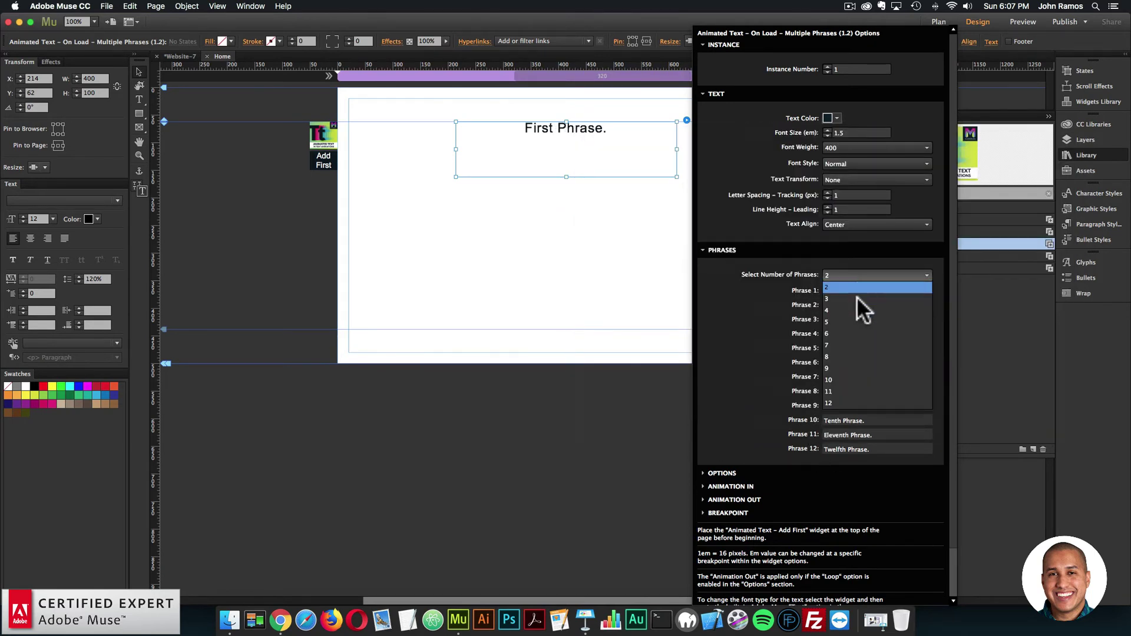
left_click(835, 332)
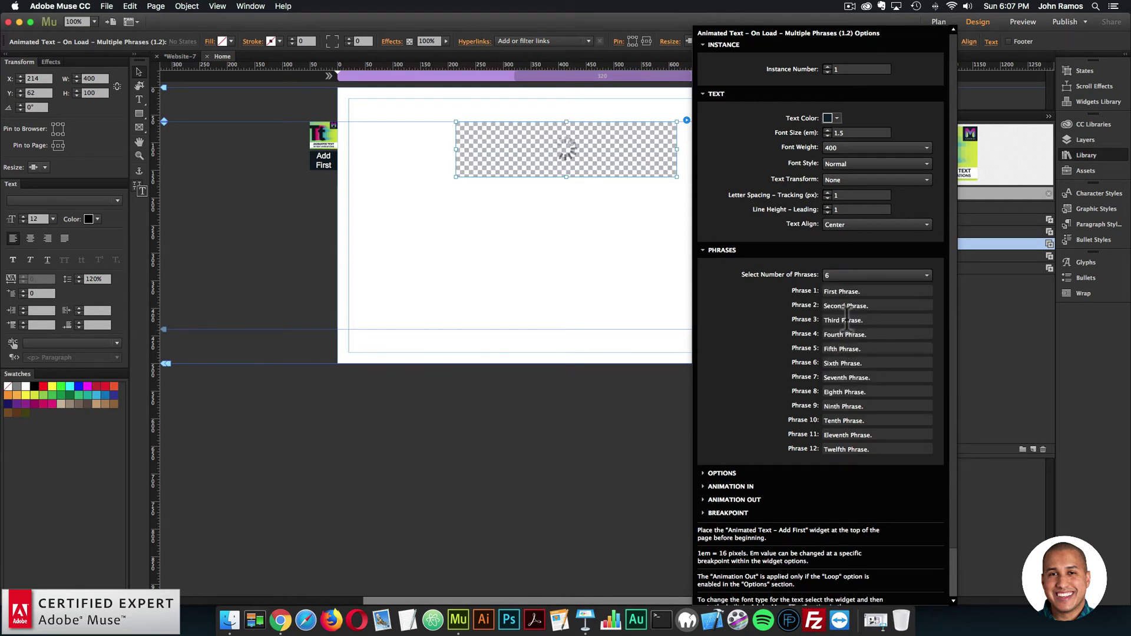
left_click(865, 291)
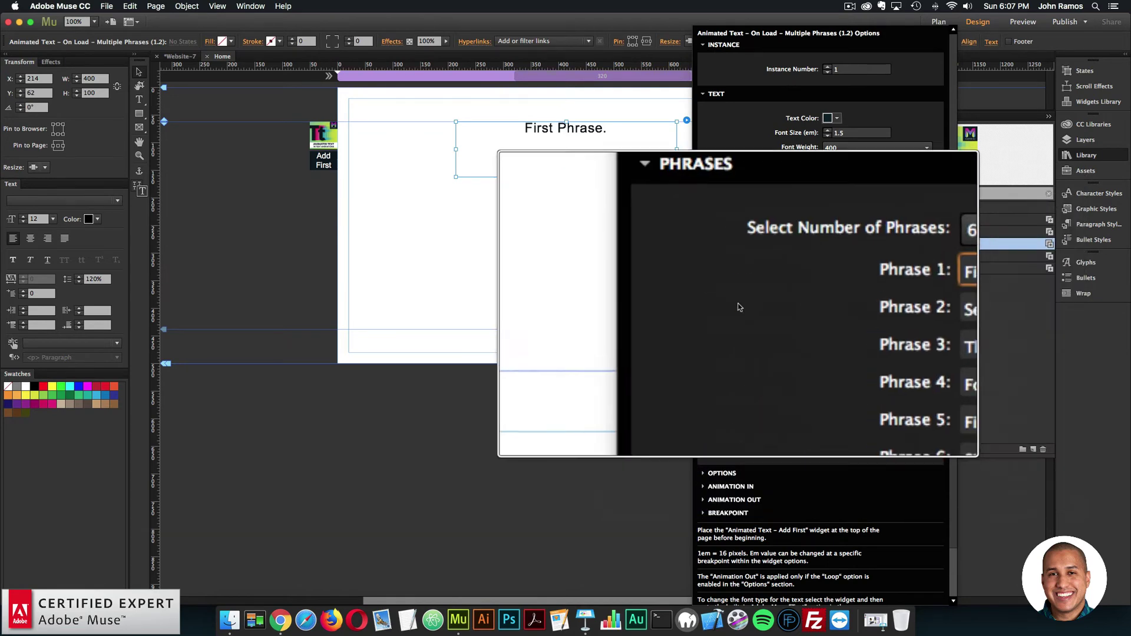
left_click(587, 170)
left_click_drag(583, 157, 628, 149)
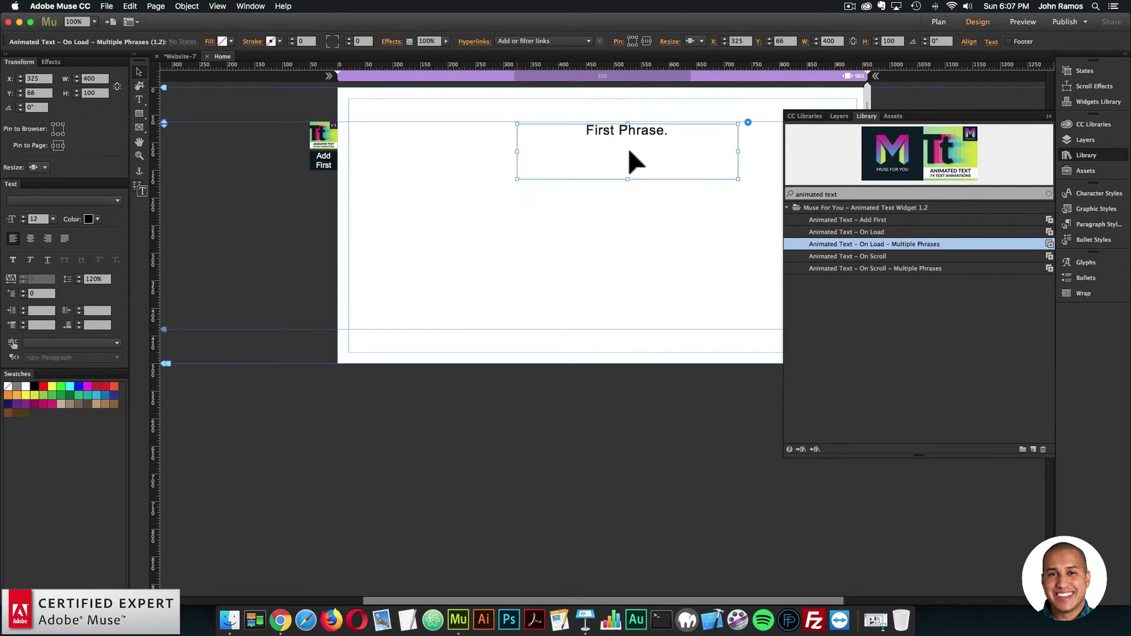
Hide the Library and align the widget to the horizontal centre of the page.
left_click(1074, 154)
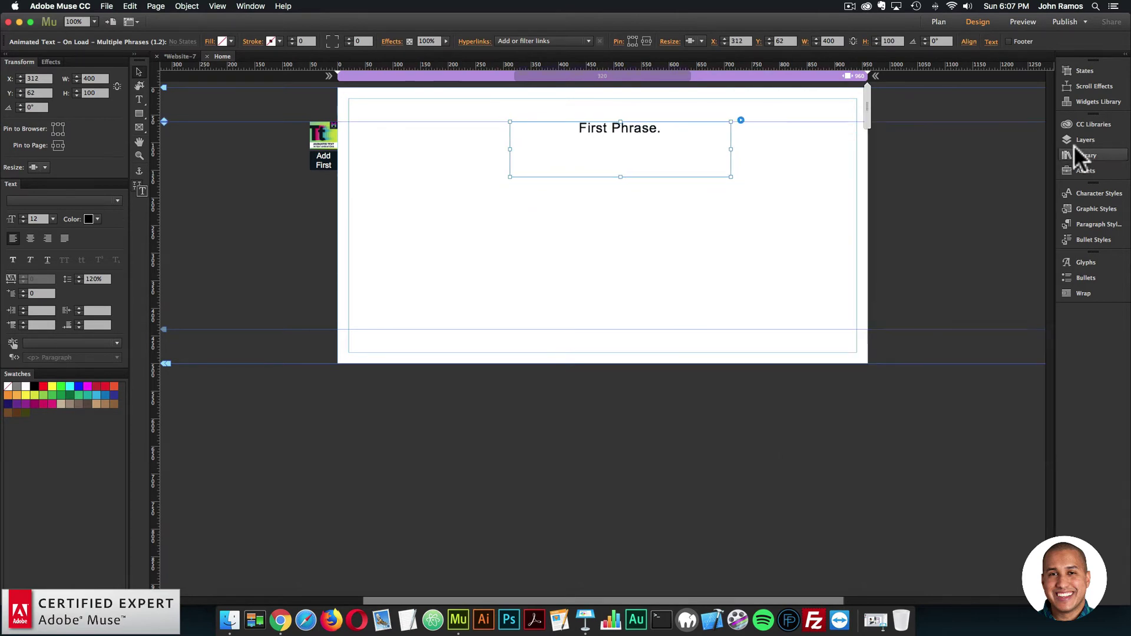
left_click(968, 41)
left_click(991, 70)
Set the animated text widget's font size to 3 em.
left_click(724, 120)
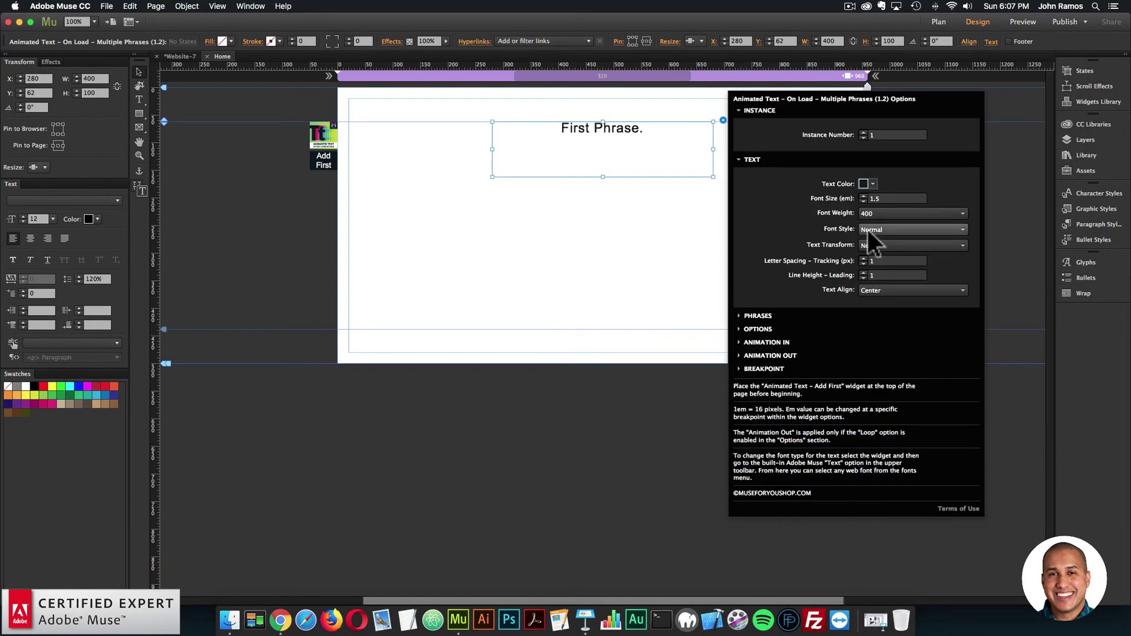
double_click(875, 199)
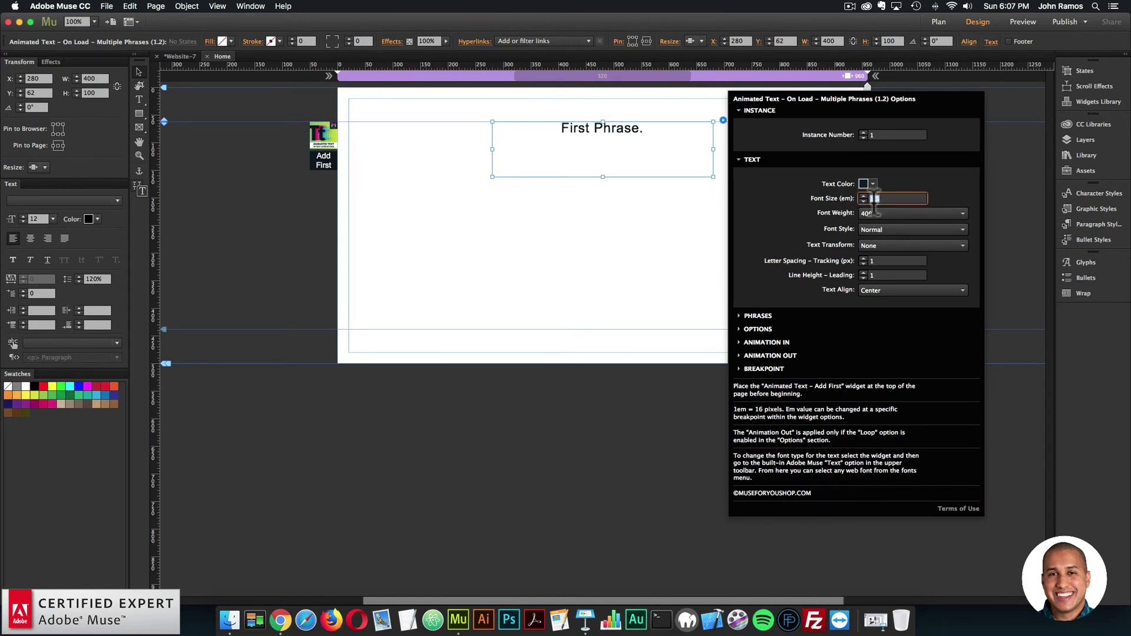
type("3")
key("Return")
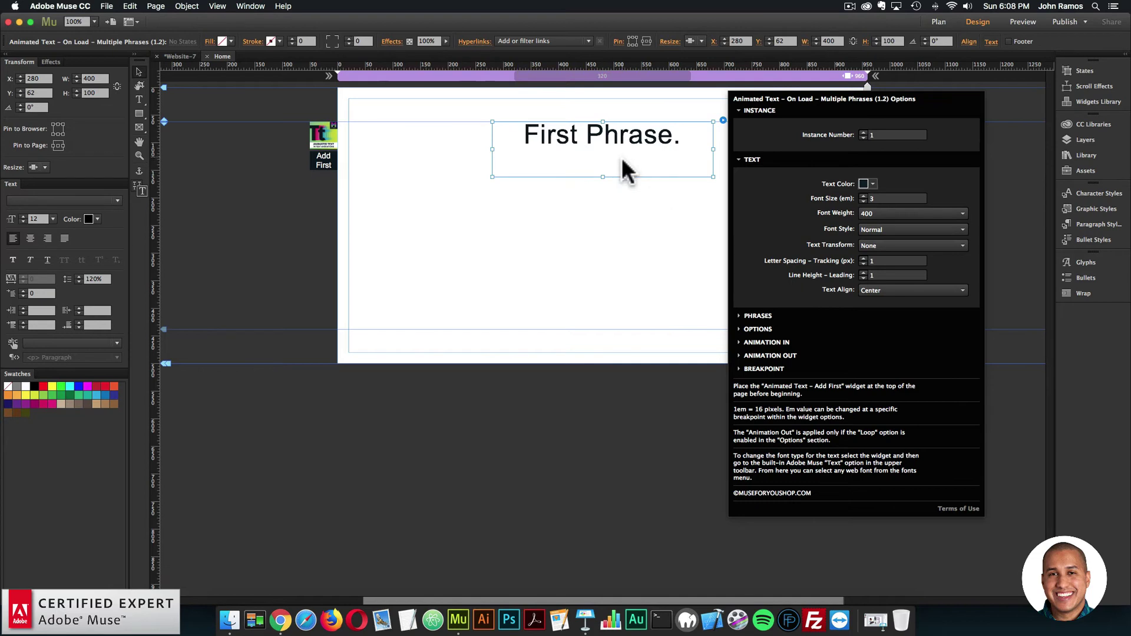
left_click(621, 157)
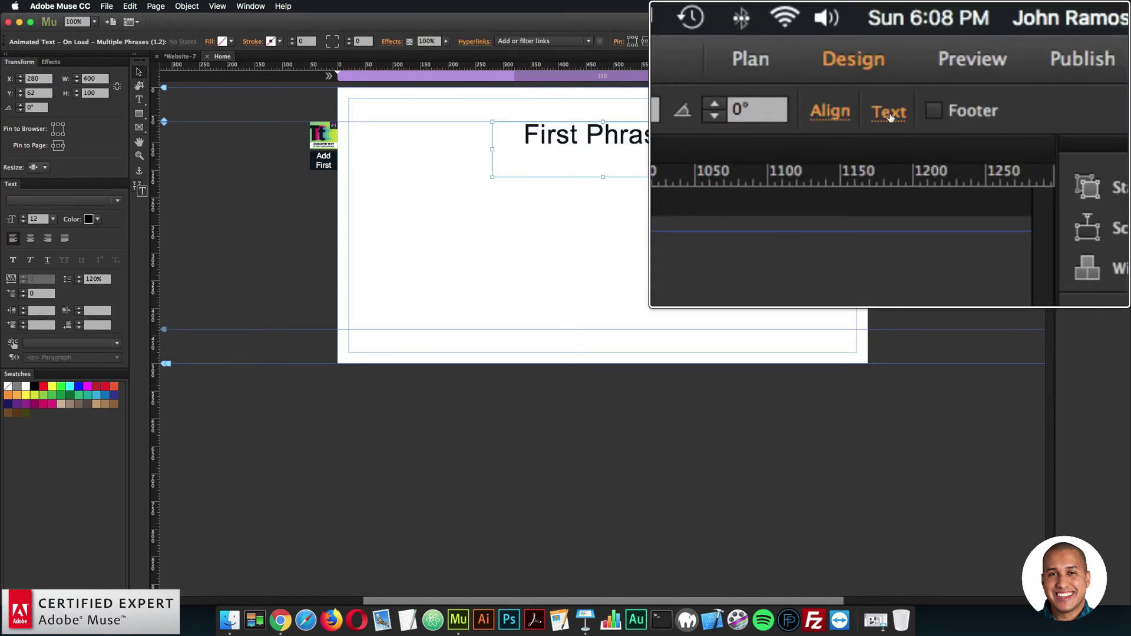
Filter the font list for 'futura' and apply Futura PT Bold Bold to 'First Phrase.'.
left_click(992, 42)
left_click(1037, 65)
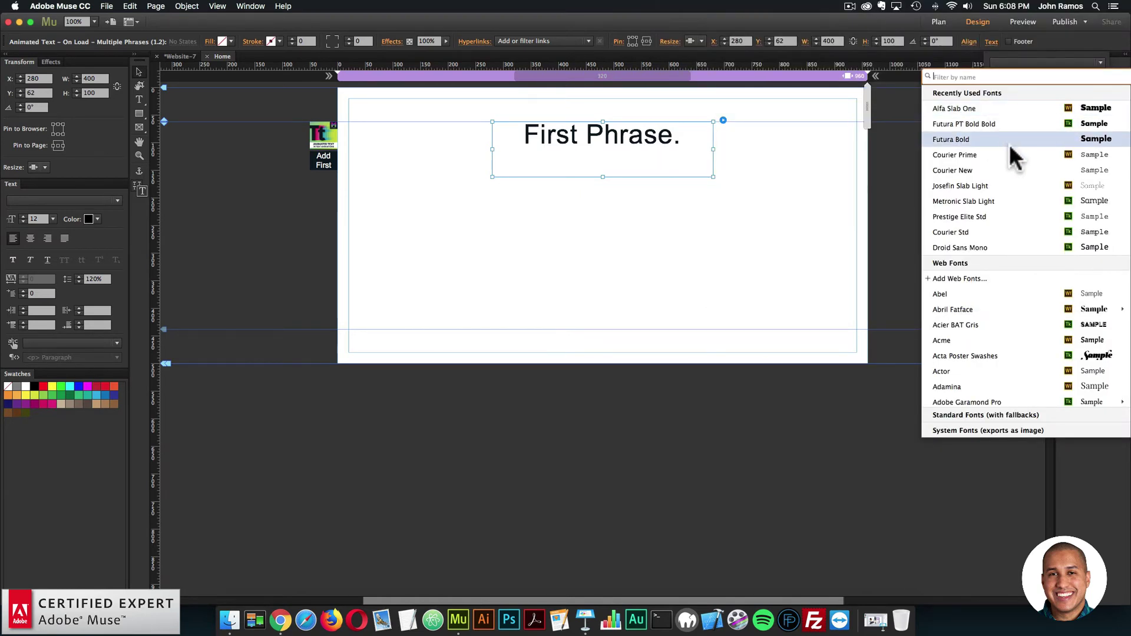
scroll(1033, 324, "down", 8)
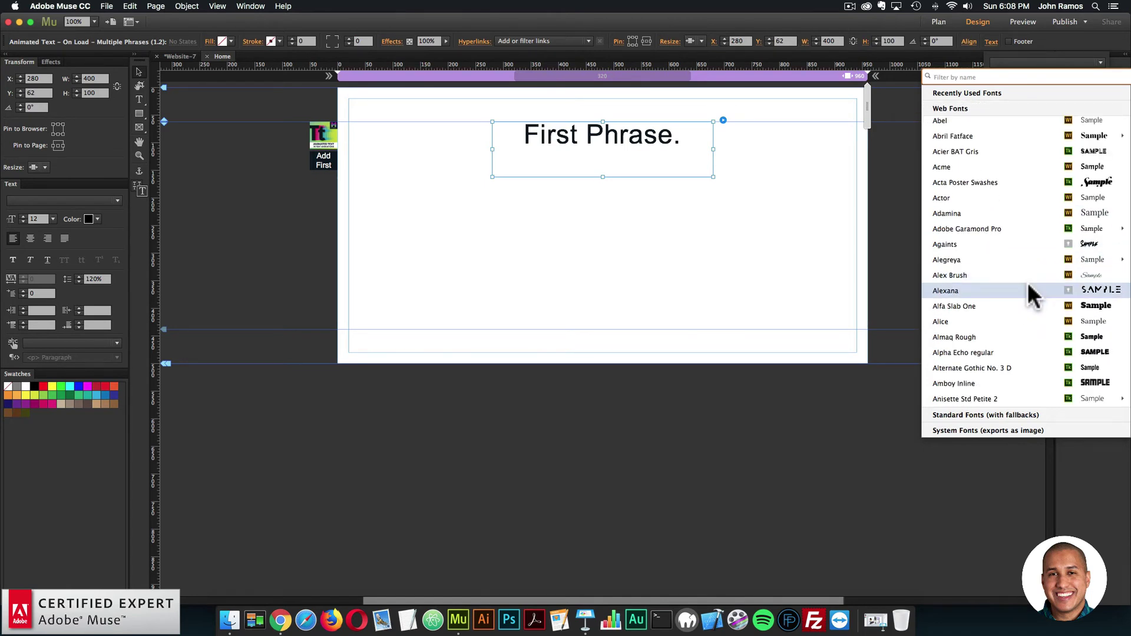
scroll(1026, 281, "up", 10)
type("futura")
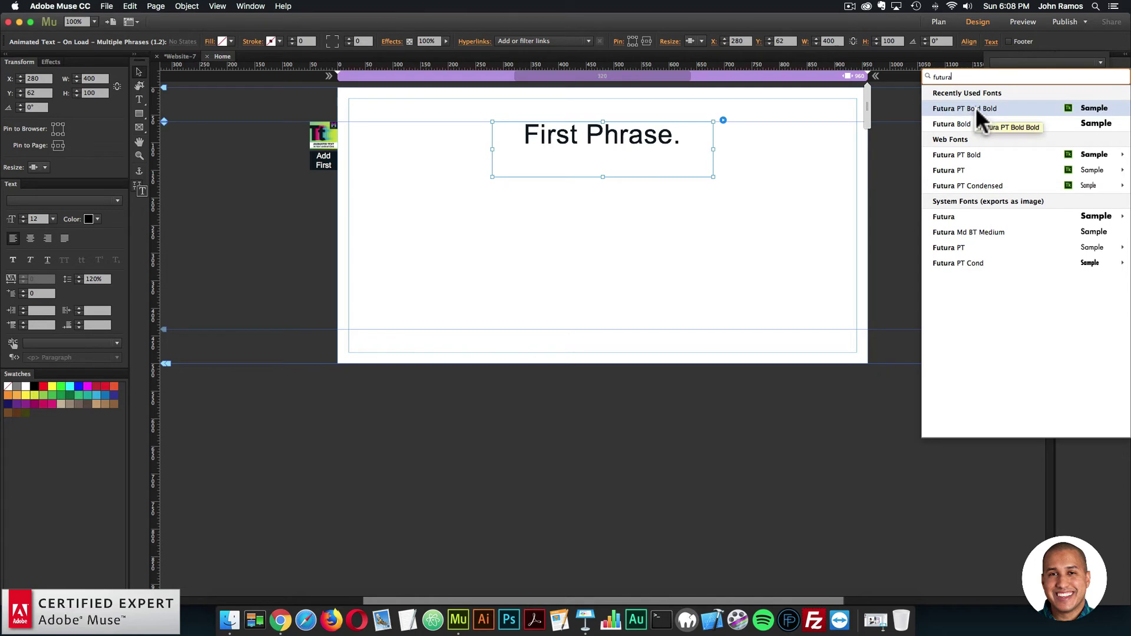
left_click(975, 108)
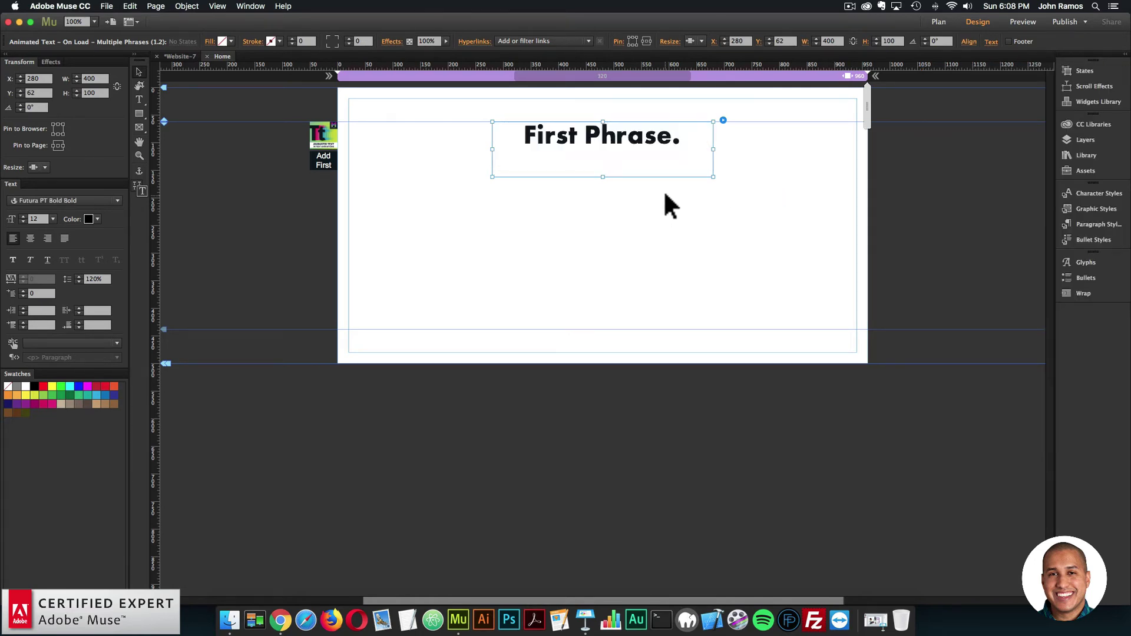
Nudge the centred text box, deselect it, and preview the page in a browser.
left_click_drag(658, 156, 661, 157)
left_click(610, 211)
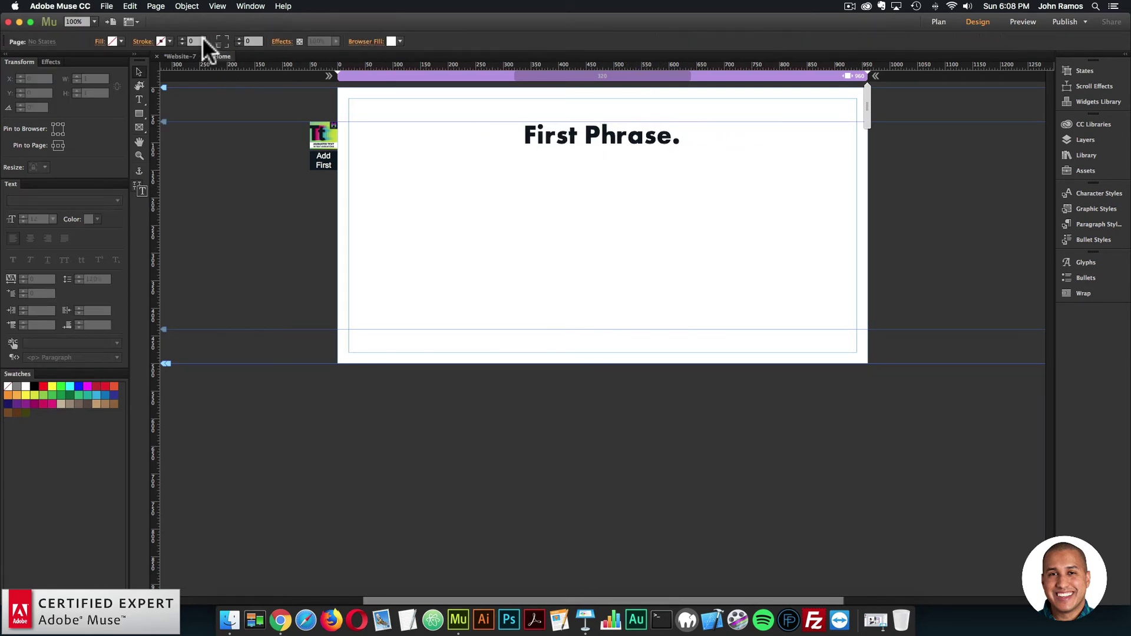
left_click(106, 6)
left_click(138, 177)
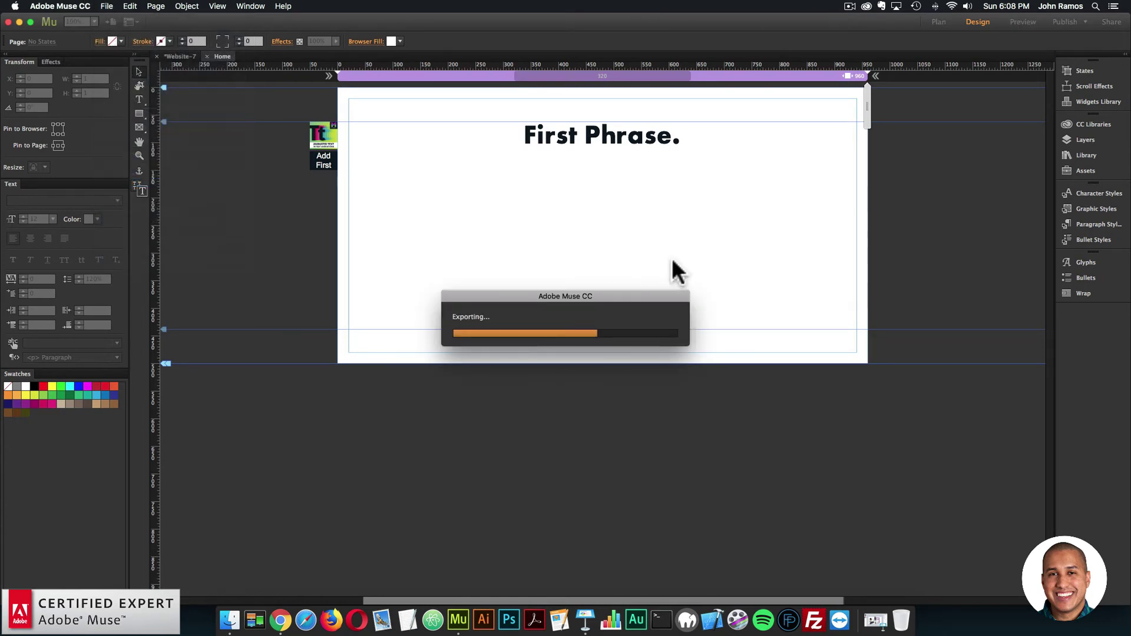